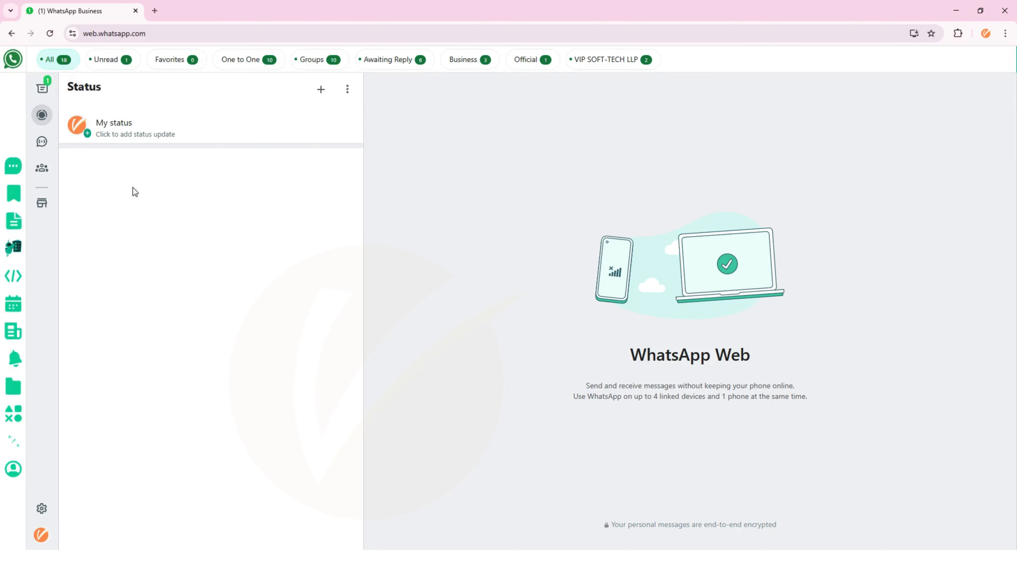
# - Leave the Status page and return to the full chat list from the left navigation bar
pyautogui.click(54, 90)
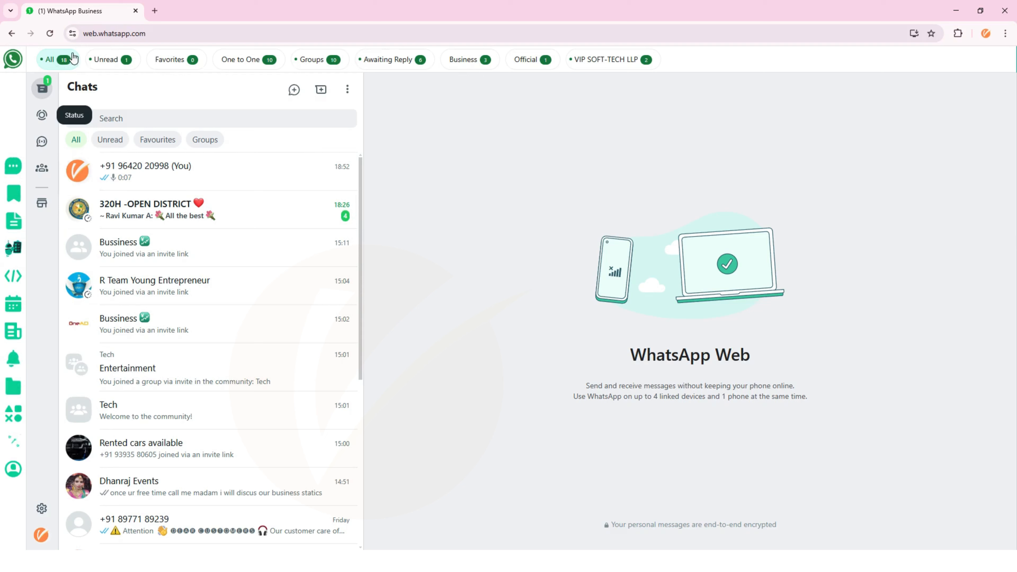
# - Cycle through the Unread, Favorites, One to One, Groups, Awaiting Reply, Business and Official filters, ending on VIP SOFT-TECH LLP
pyautogui.click(105, 60)
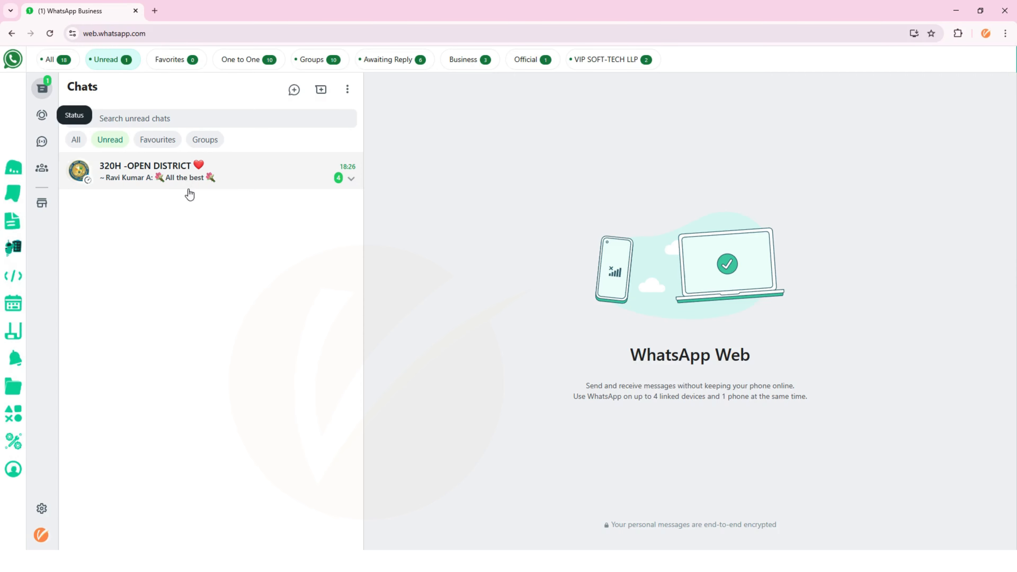
pyautogui.click(174, 61)
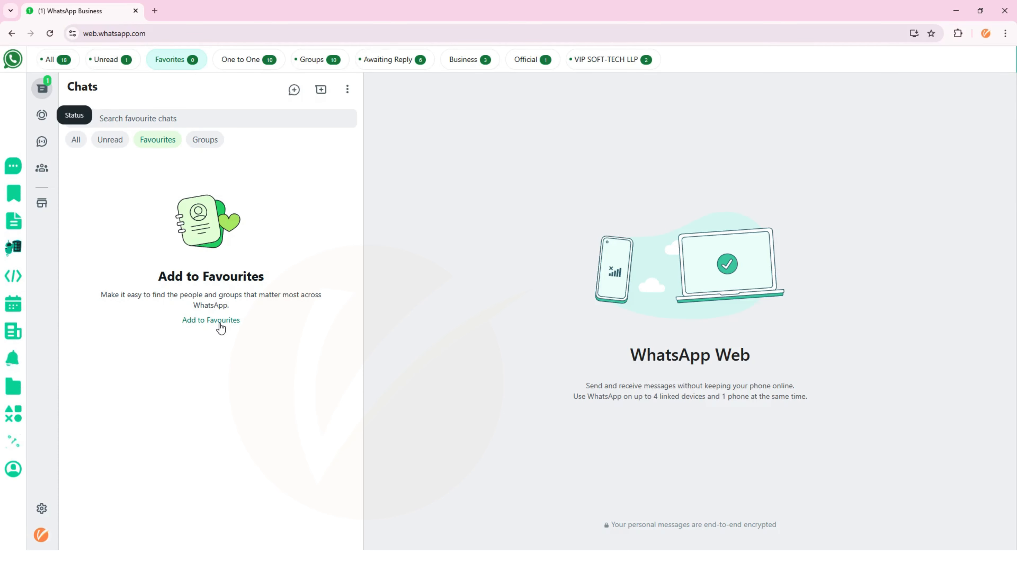
pyautogui.click(262, 67)
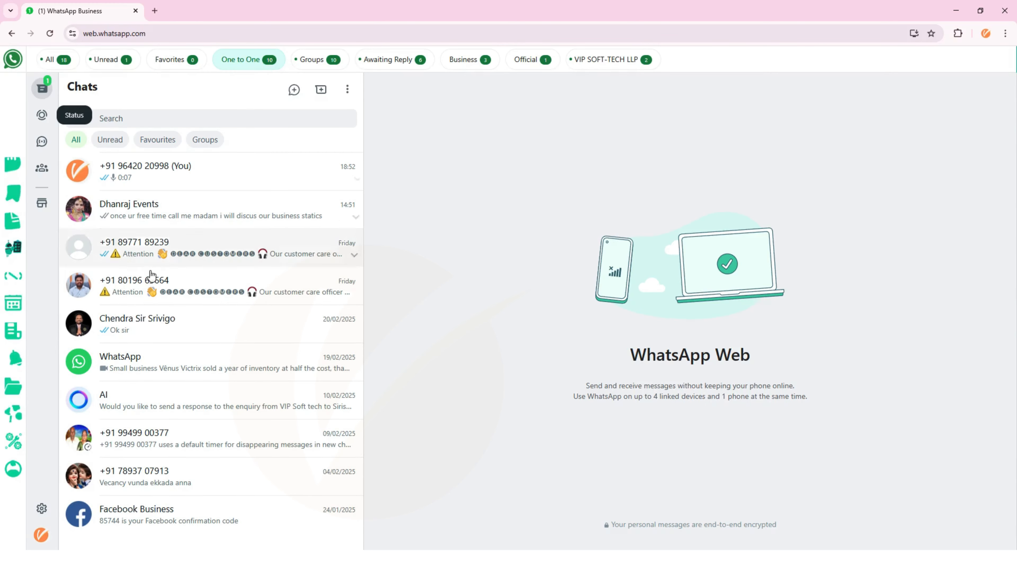
pyautogui.click(315, 64)
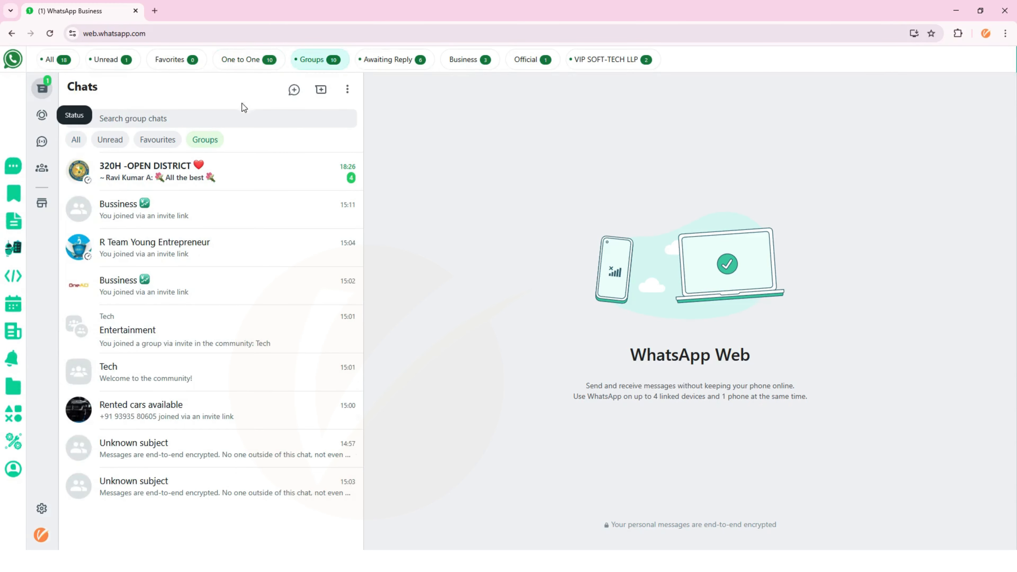
pyautogui.click(394, 64)
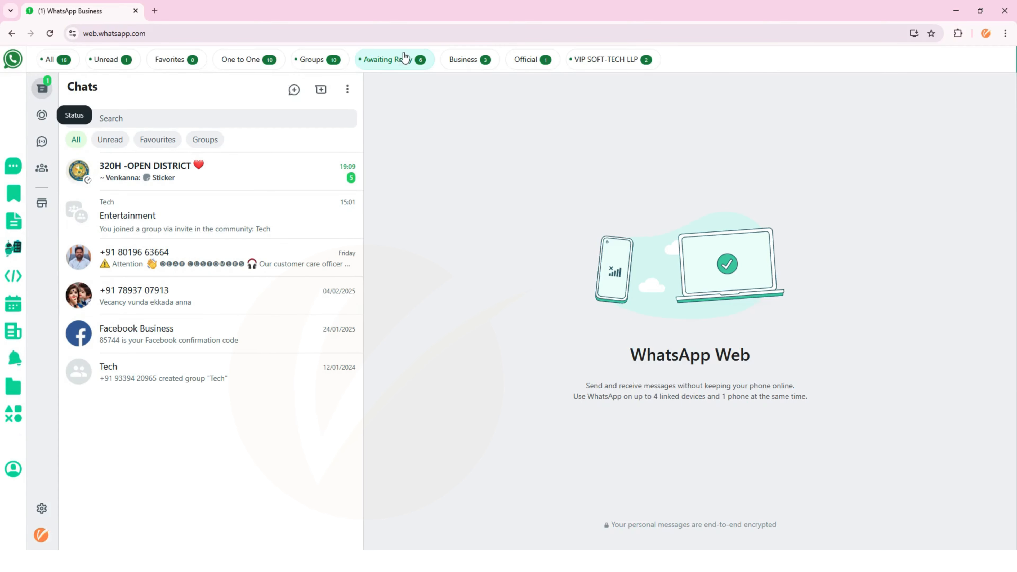
pyautogui.click(465, 64)
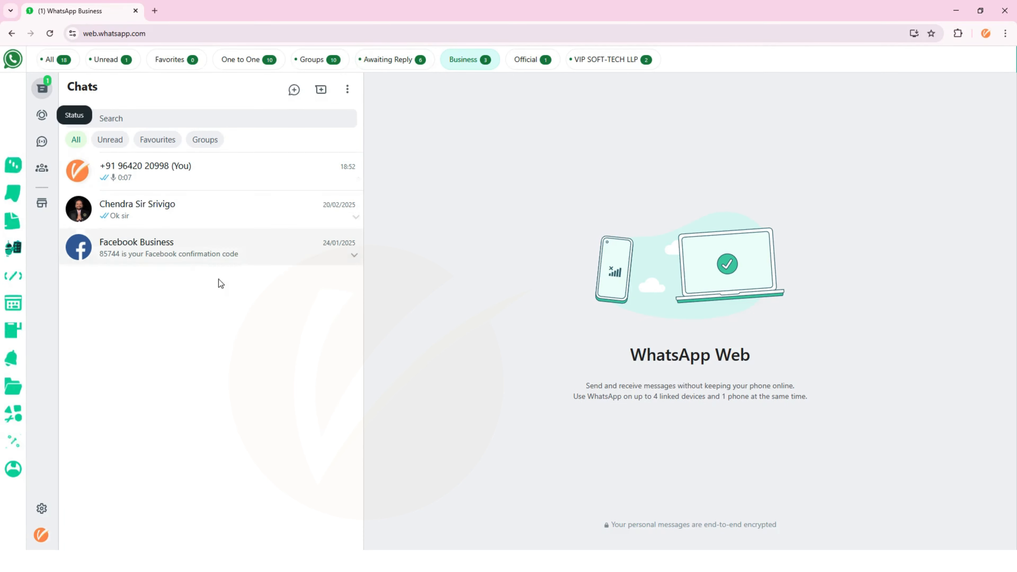
pyautogui.click(528, 61)
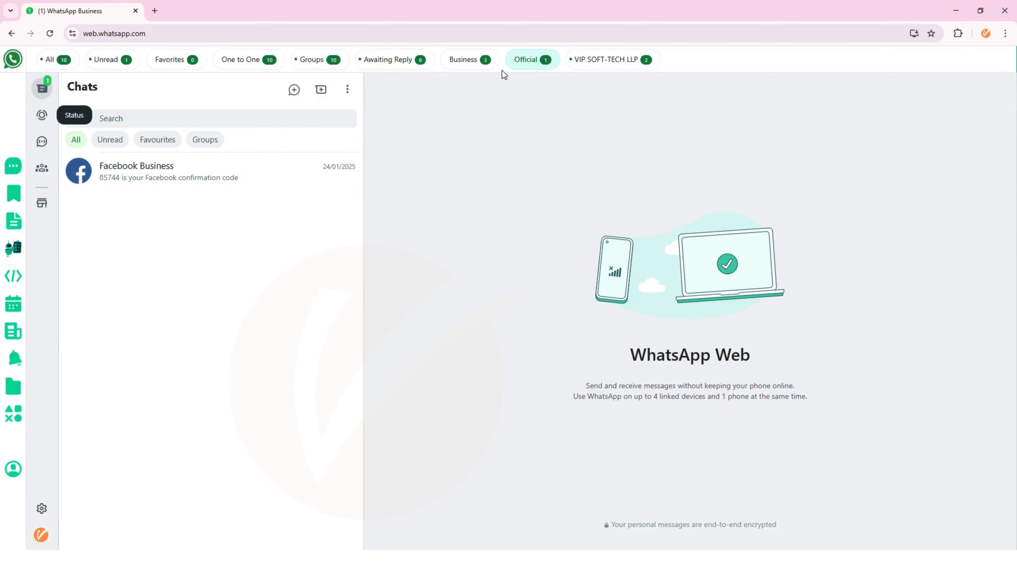
pyautogui.click(617, 60)
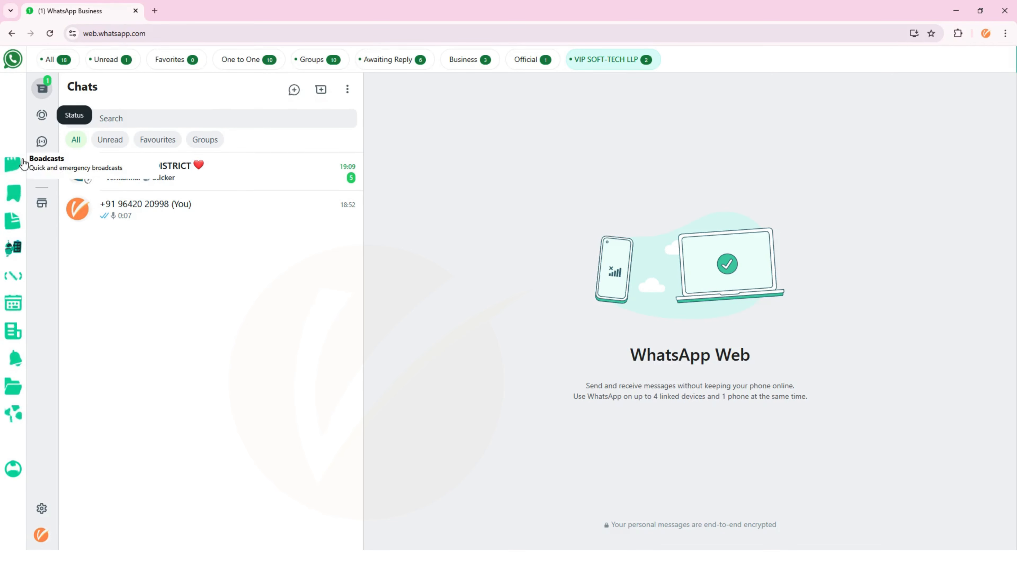
# - Open the extension's Broadcasts panel from the left sidebar
pyautogui.click(15, 167)
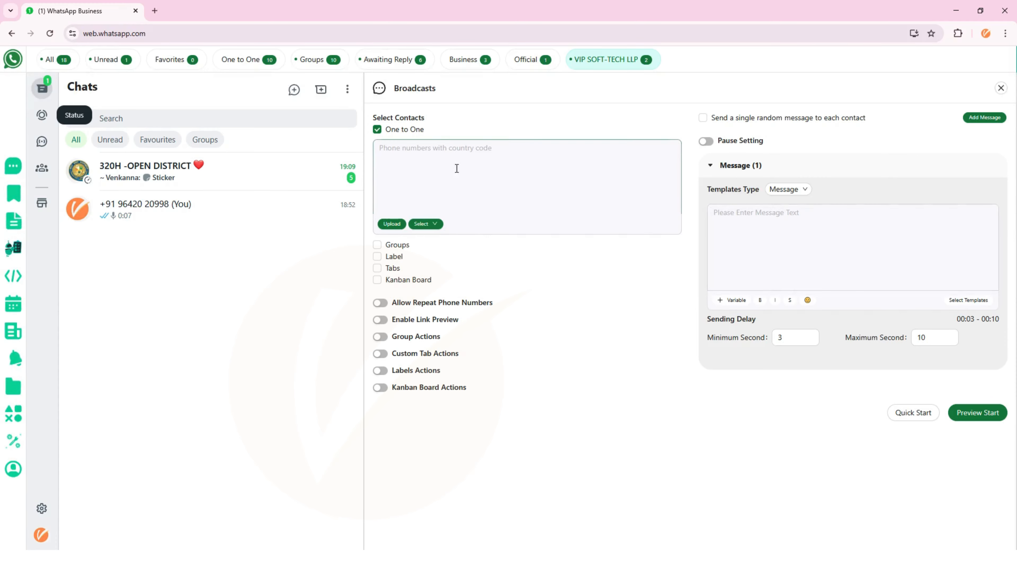
# - Import the sample Excel contact sheet into the One to One recipient box
pyautogui.click(470, 163)
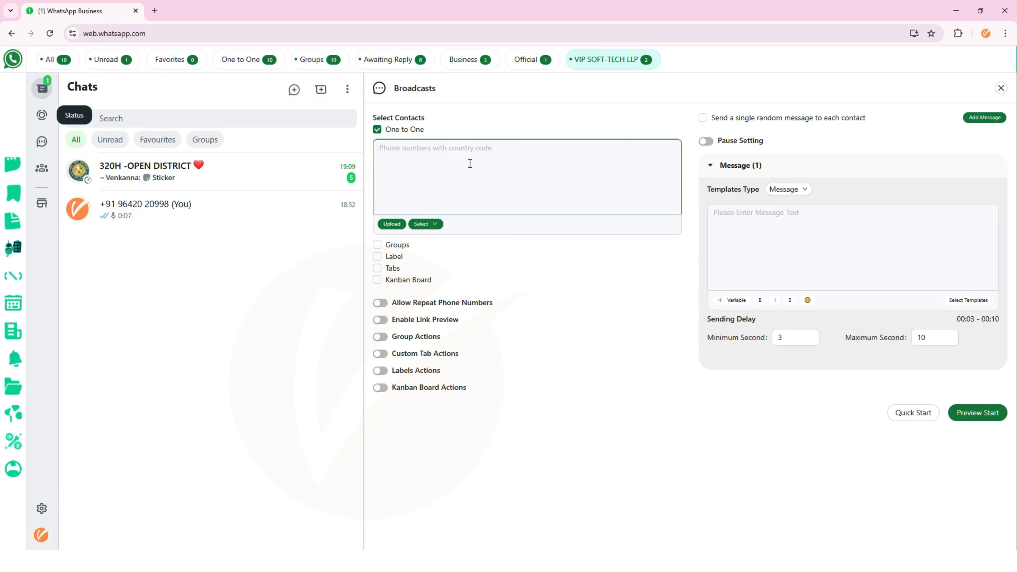
pyautogui.click(391, 225)
pyautogui.click(852, 239)
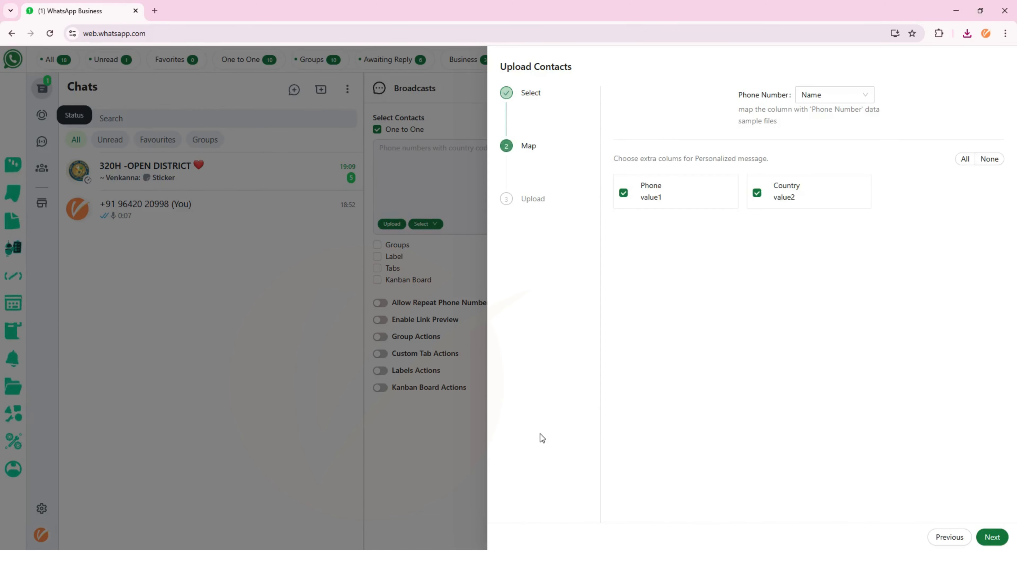
pyautogui.click(988, 538)
pyautogui.click(977, 538)
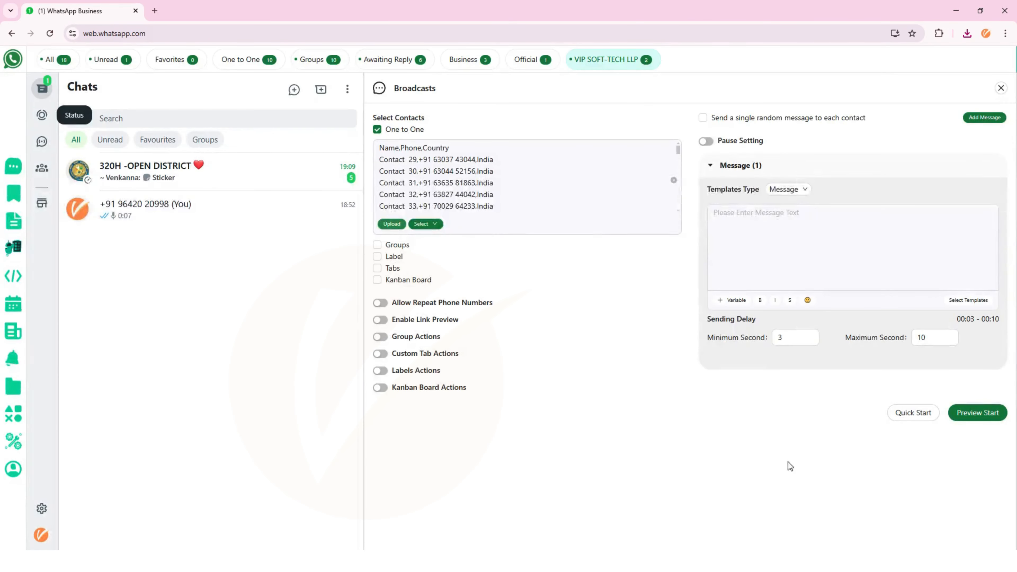
# - Scroll through the imported sample numbers, then clear the recipient box
pyautogui.click(515, 176)
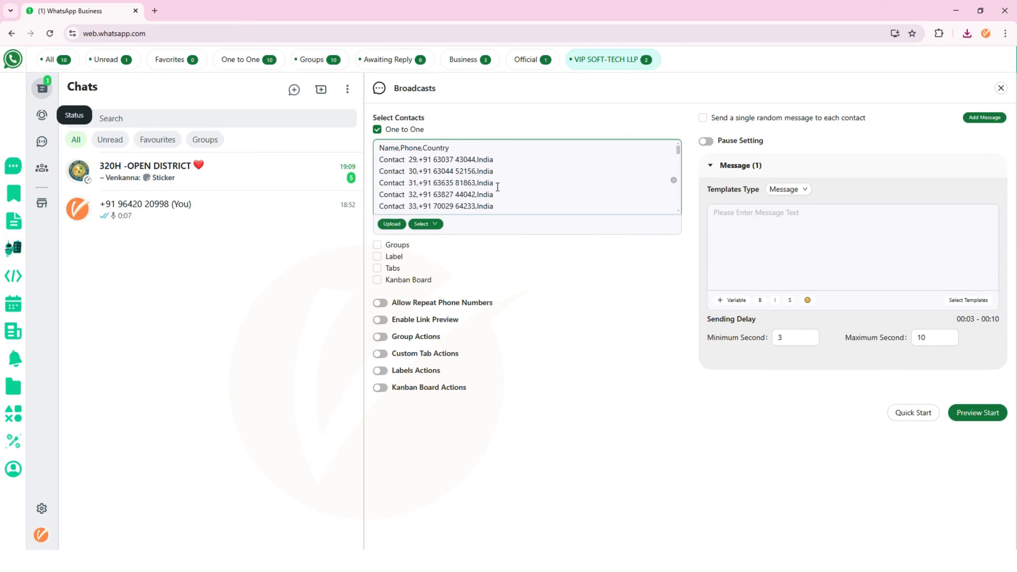
pyautogui.scroll(-11, 498, 187)
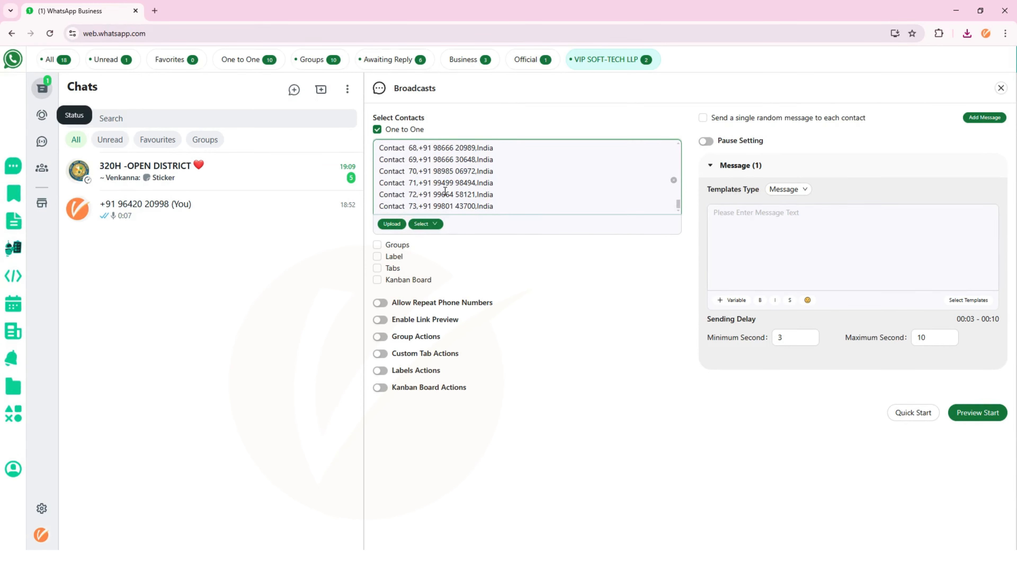
pyautogui.click(674, 181)
pyautogui.click(424, 224)
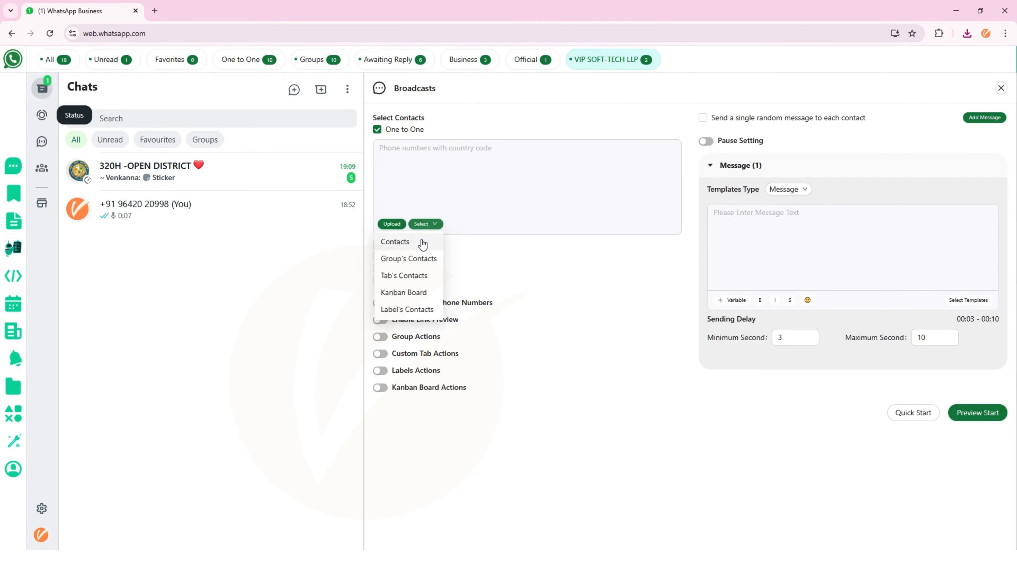
# - Try the saved-contacts picker, then add the Tech group's members and clear them again
pyautogui.click(423, 244)
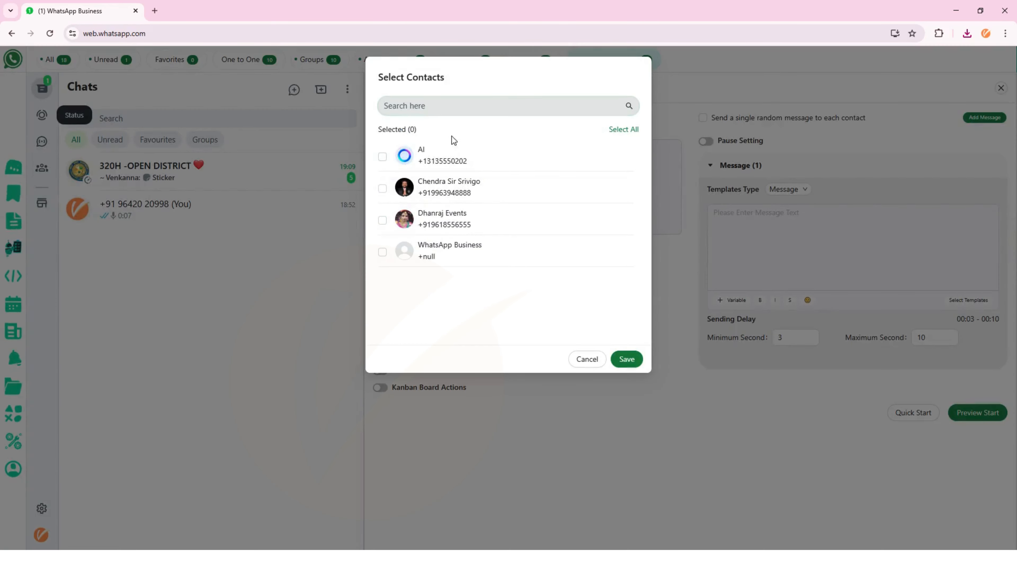
pyautogui.click(587, 358)
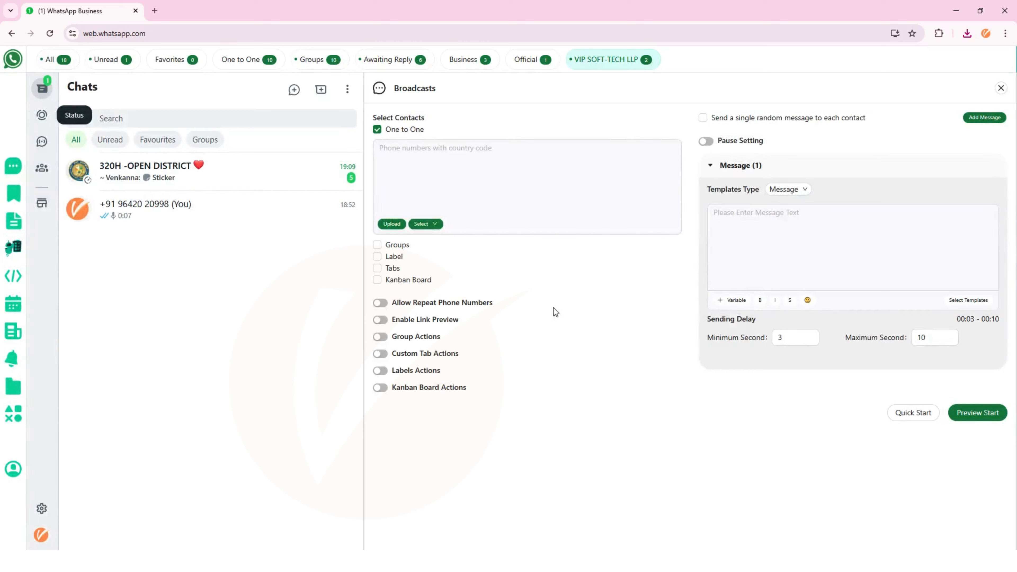
pyautogui.click(432, 227)
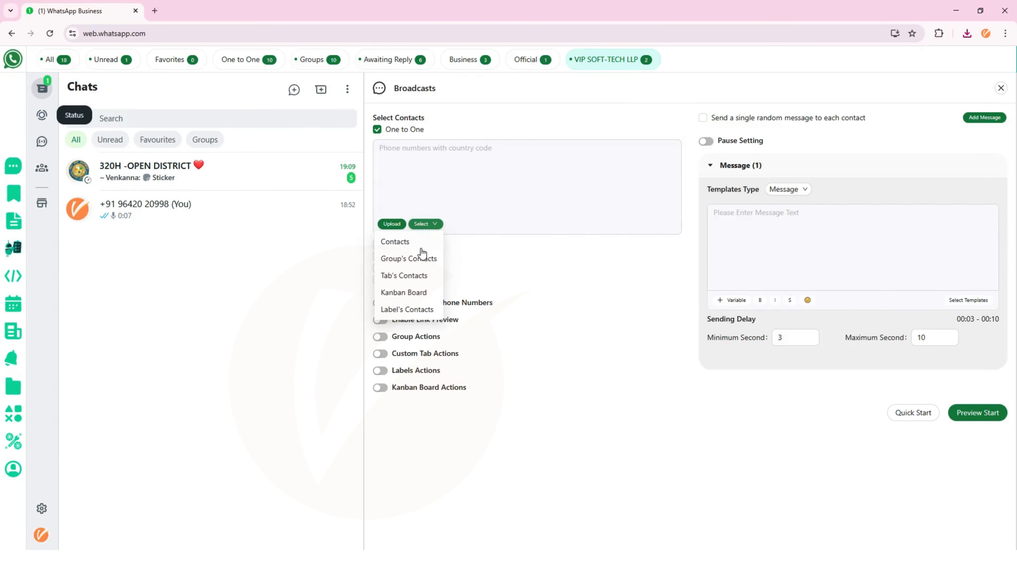
pyautogui.click(419, 258)
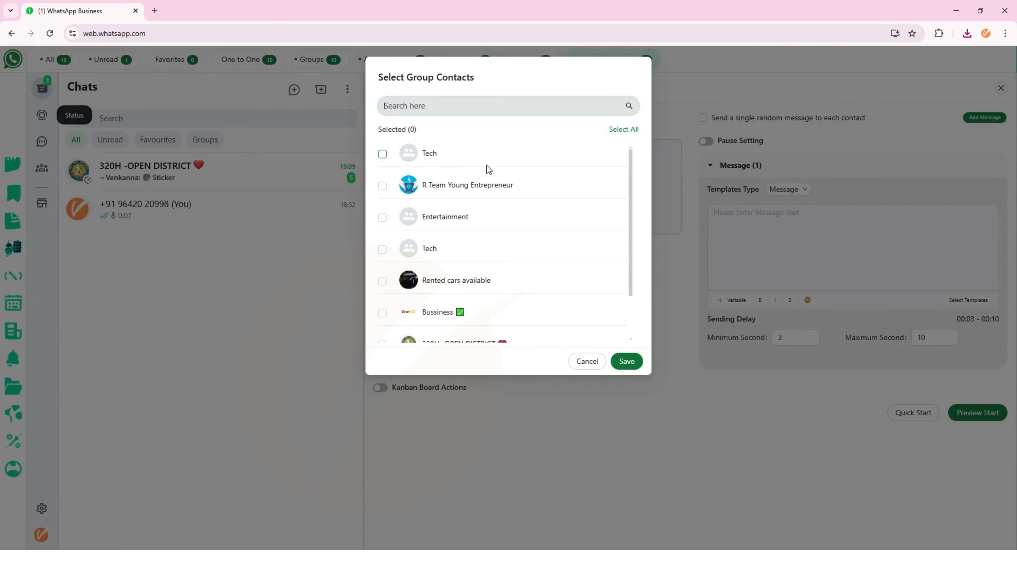
pyautogui.click(456, 156)
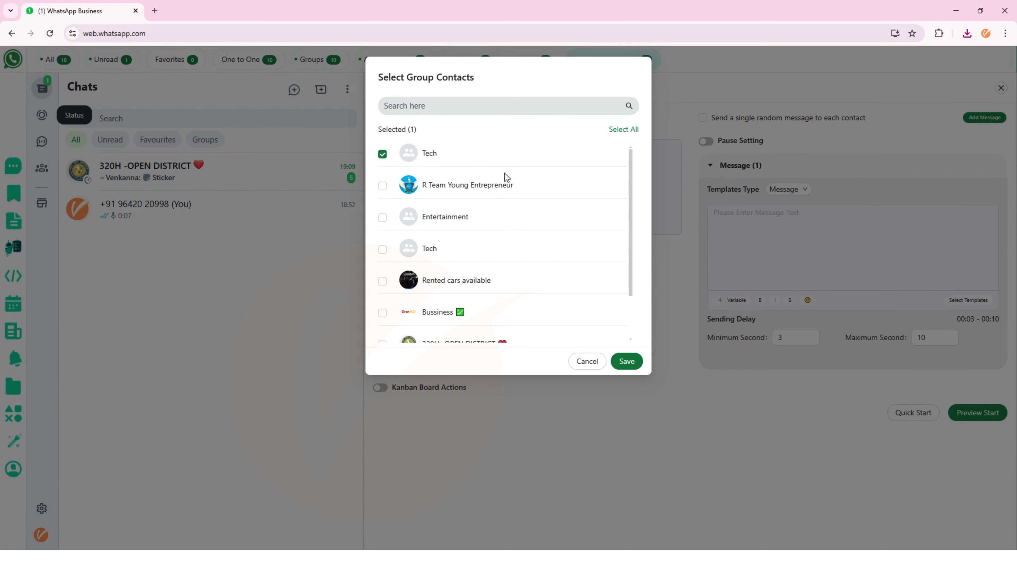
pyautogui.click(626, 361)
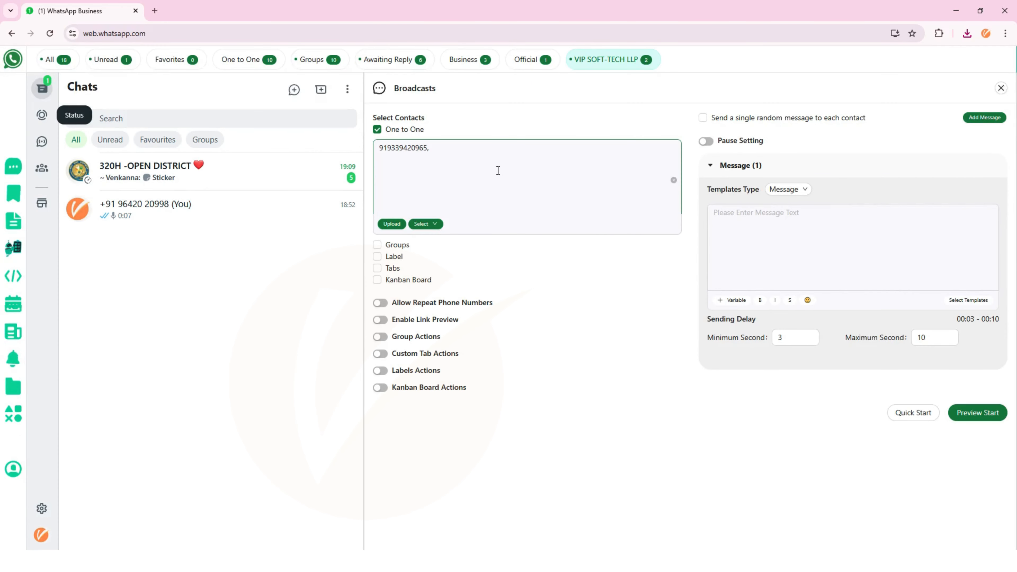
pyautogui.click(674, 180)
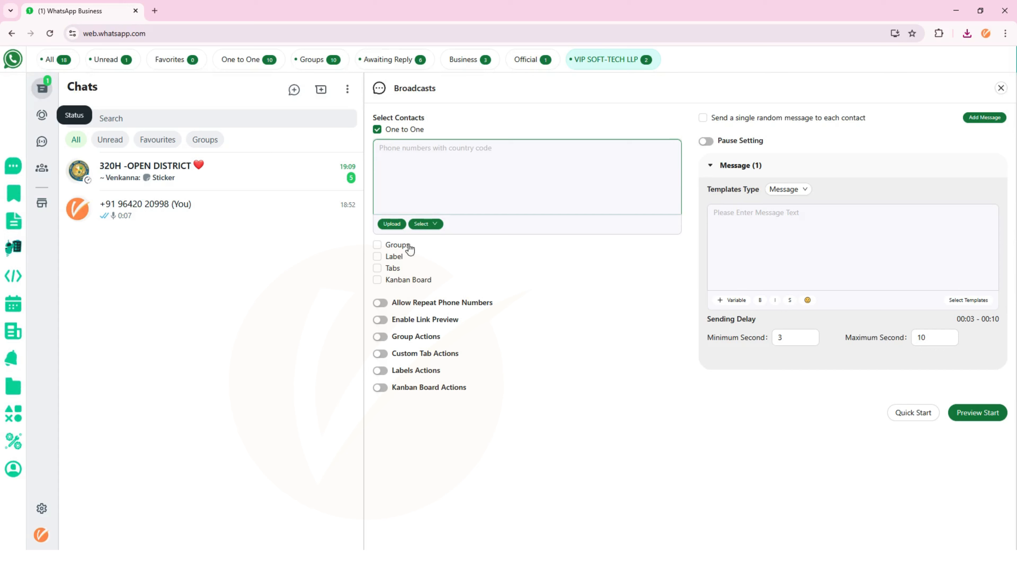
# - Add the R Team Young Entrepreneur group's members, review them, and clear the list
pyautogui.click(432, 232)
pyautogui.click(439, 264)
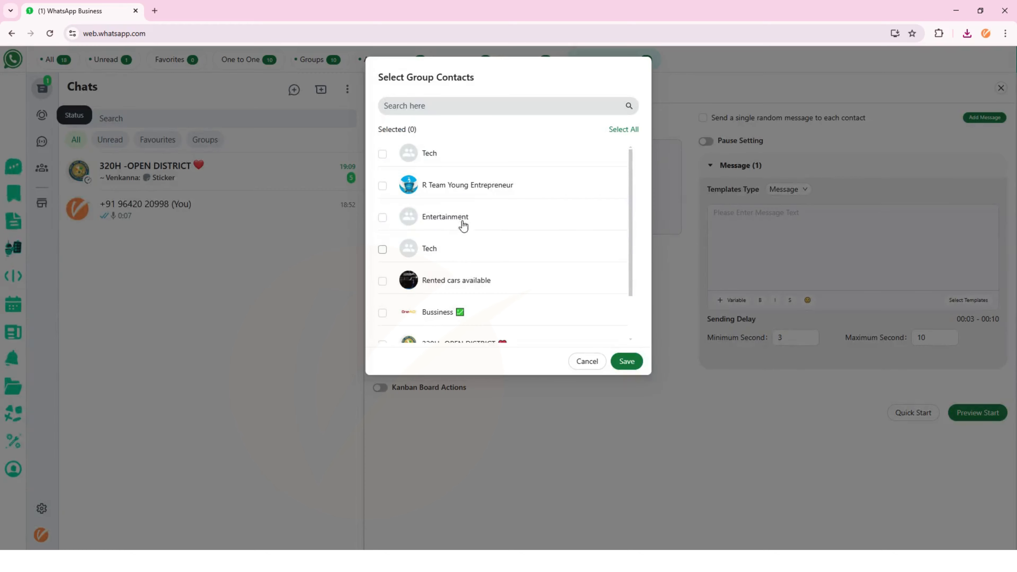
pyautogui.click(463, 195)
pyautogui.click(626, 362)
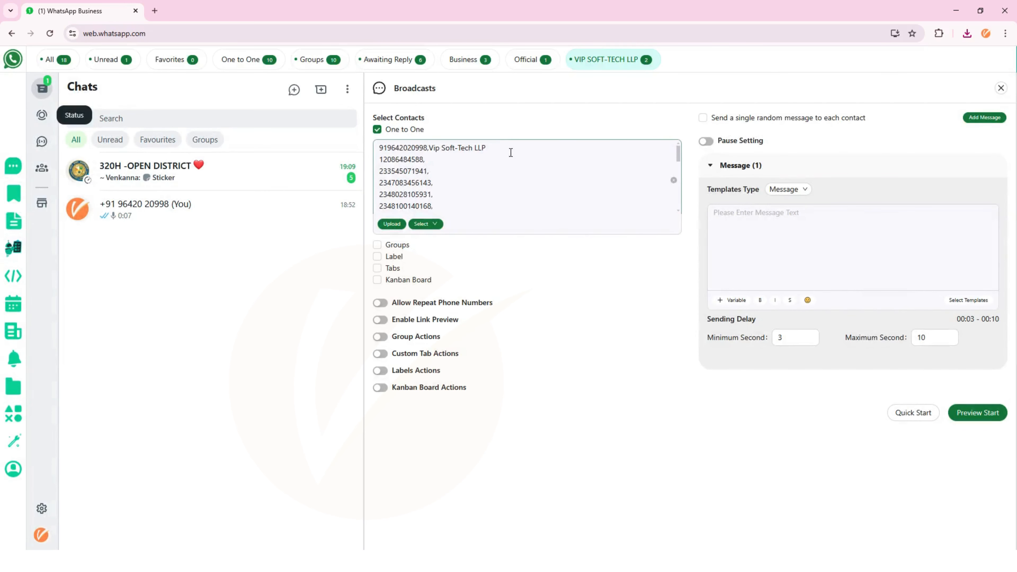
pyautogui.scroll(-3, 481, 203)
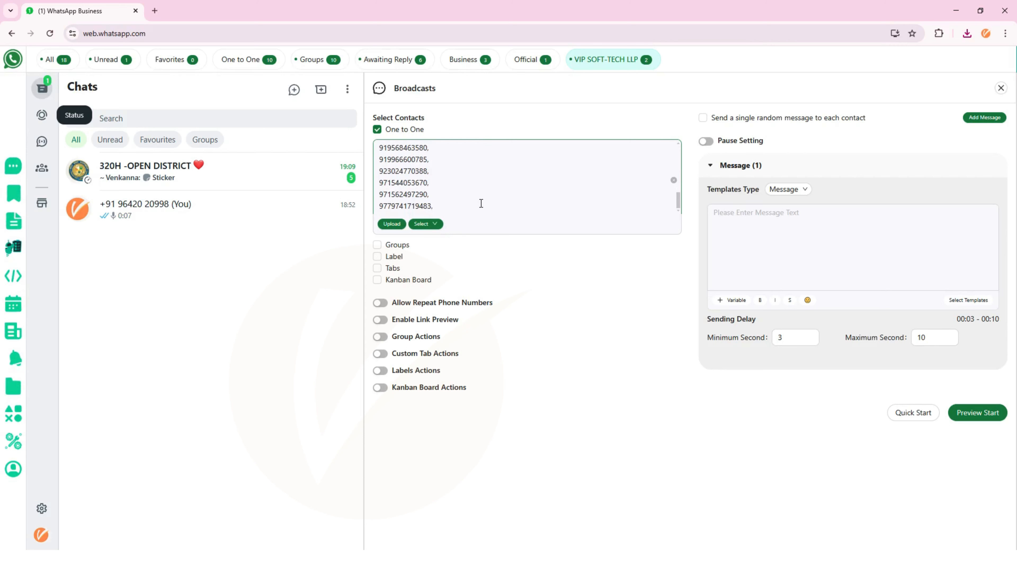
pyautogui.click(674, 180)
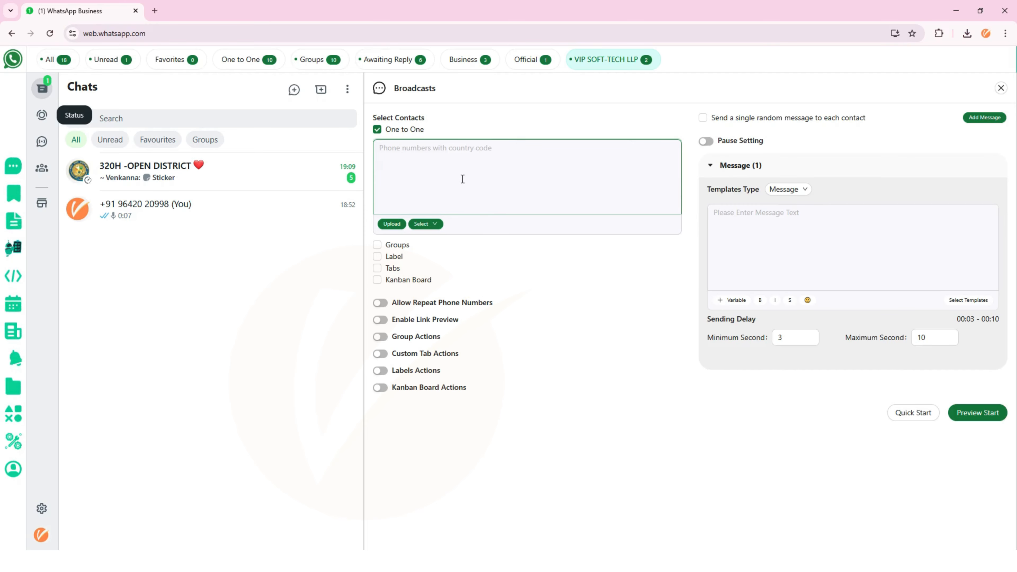
# - Import the Bussiness group's members as recipients and scroll through the numbers
pyautogui.click(424, 225)
pyautogui.click(429, 259)
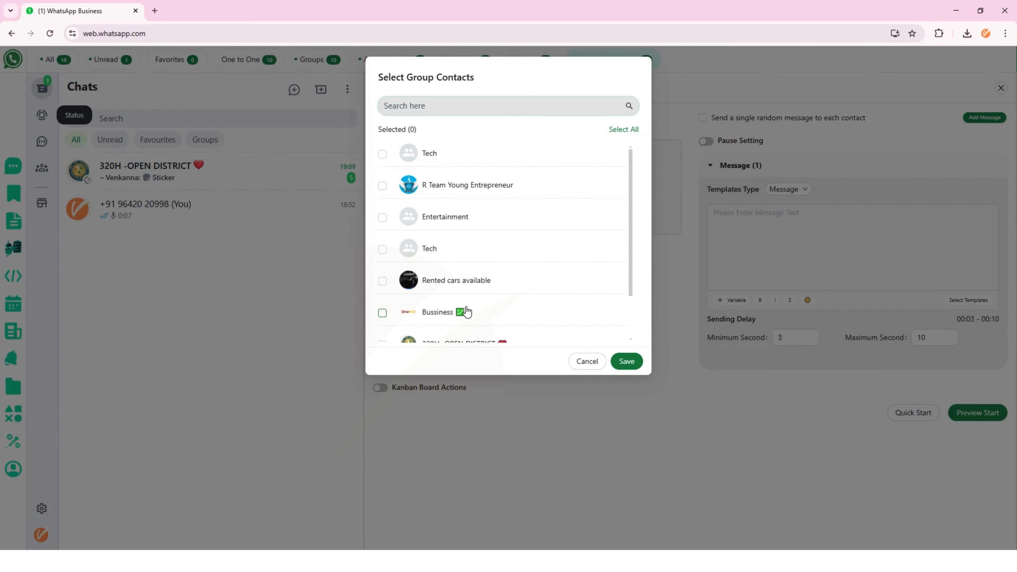
pyautogui.click(433, 317)
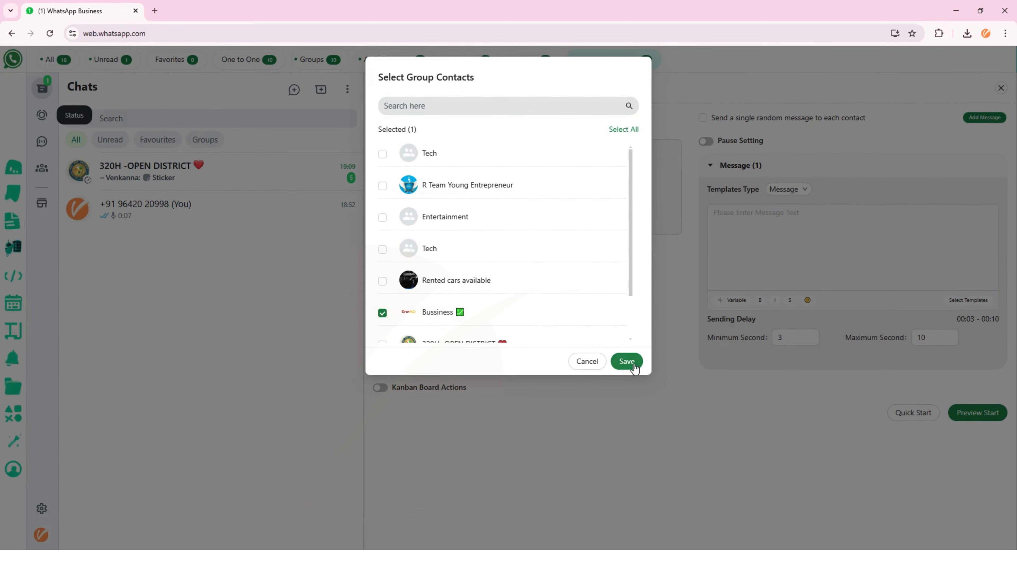
pyautogui.click(627, 362)
pyautogui.click(457, 163)
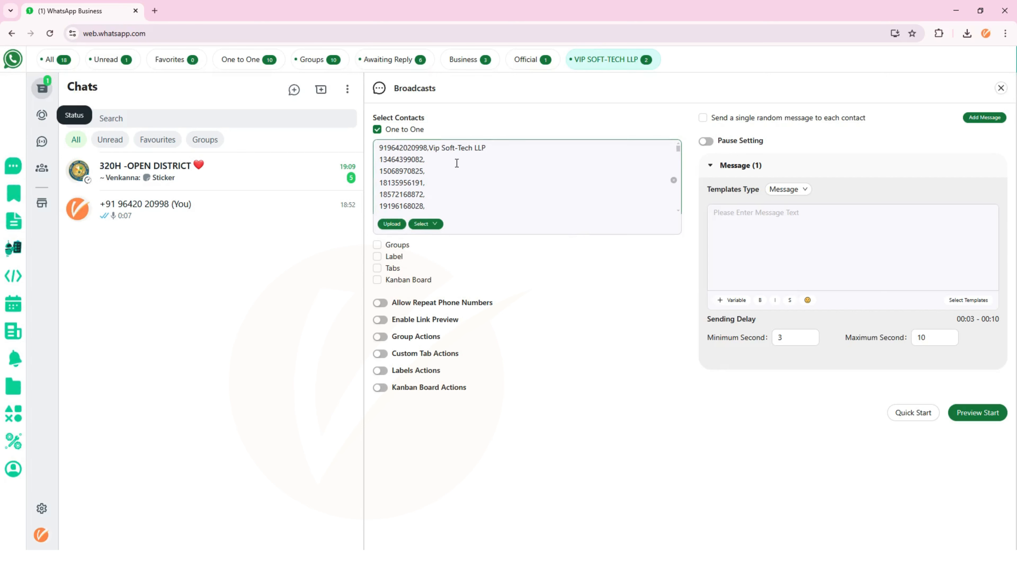
pyautogui.scroll(-10, 456, 162)
pyautogui.scroll(-10, 456, 163)
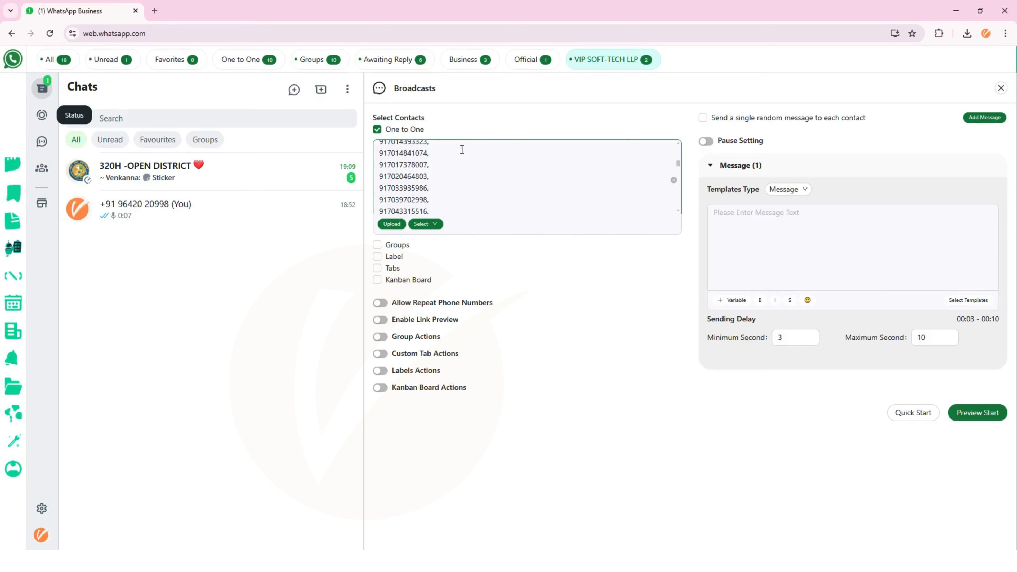
# - Enable Groups, add then remove Entertainment and 320H -OPEN DISTRICT, and clear the One to One numbers
pyautogui.click(390, 247)
pyautogui.click(412, 277)
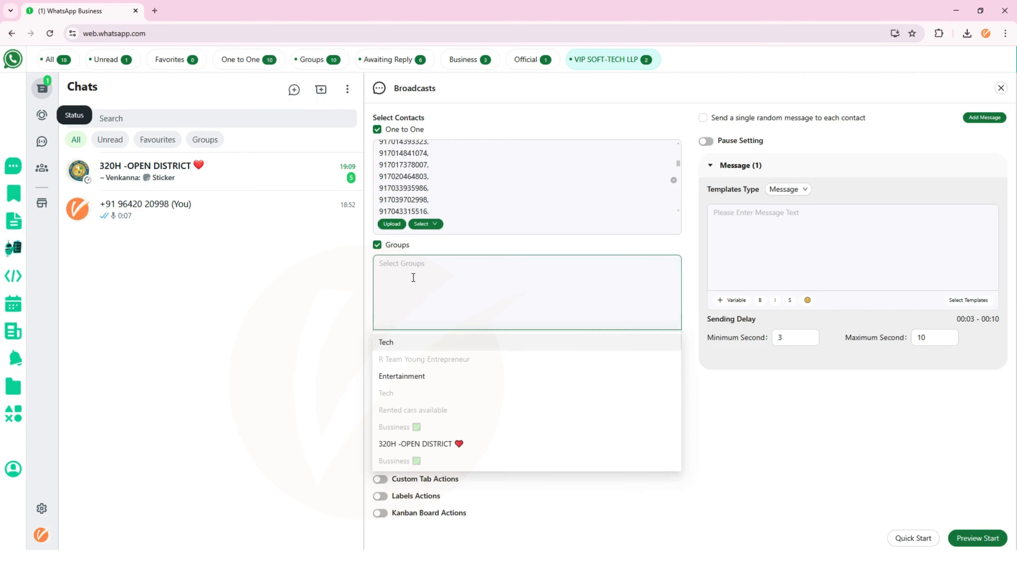
pyautogui.click(449, 385)
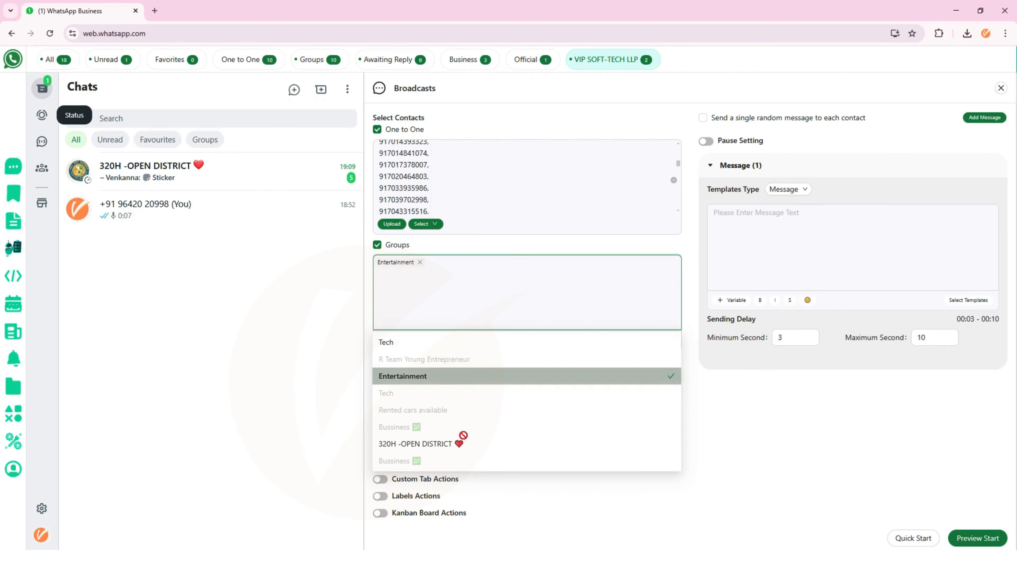
pyautogui.click(469, 444)
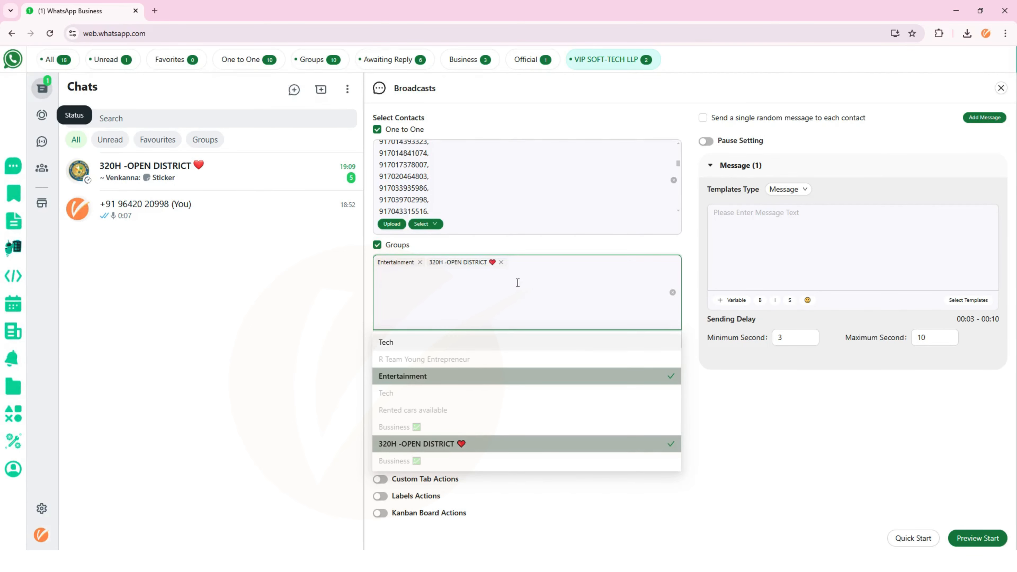
pyautogui.click(501, 262)
pyautogui.click(420, 262)
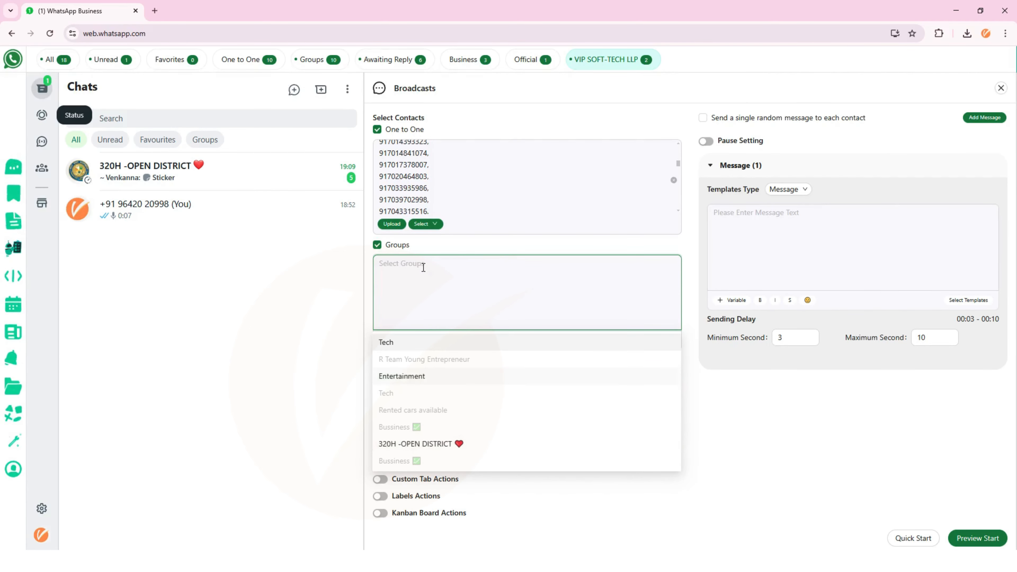
pyautogui.click(611, 240)
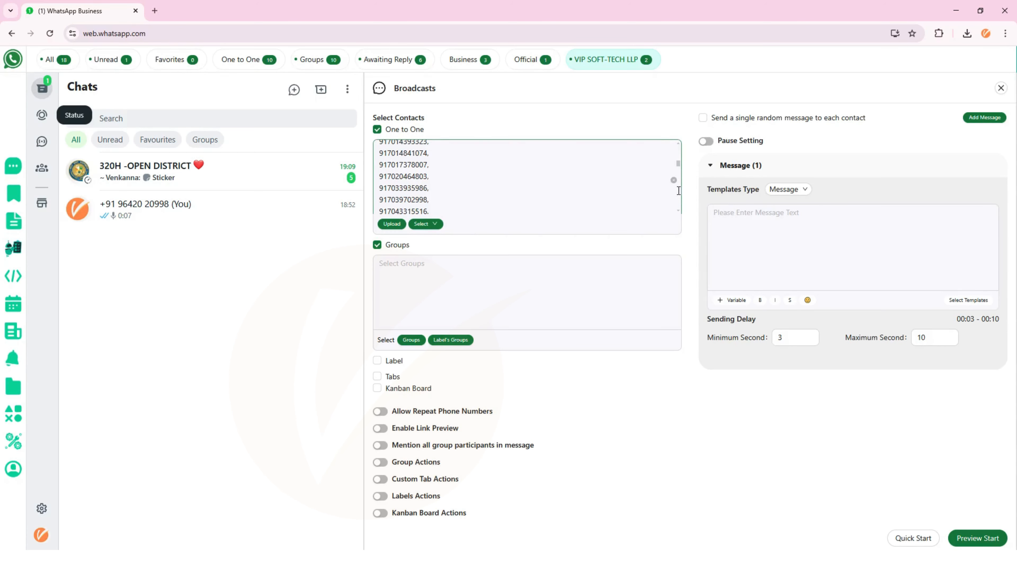
pyautogui.click(674, 180)
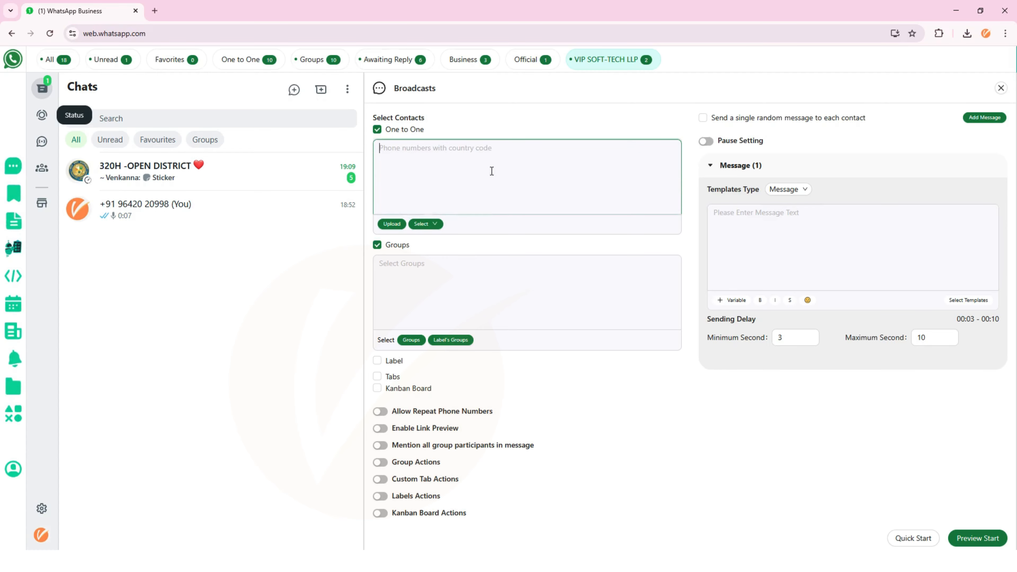
# - Enter one recipient phone number with country code in the One to One box
pyautogui.write('9')
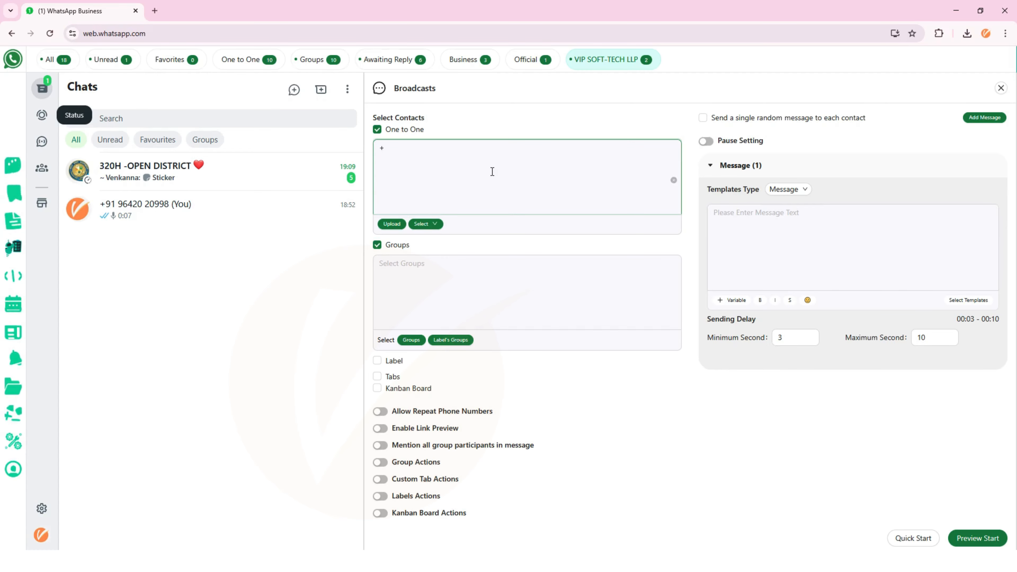
pyautogui.press('BackSpace')
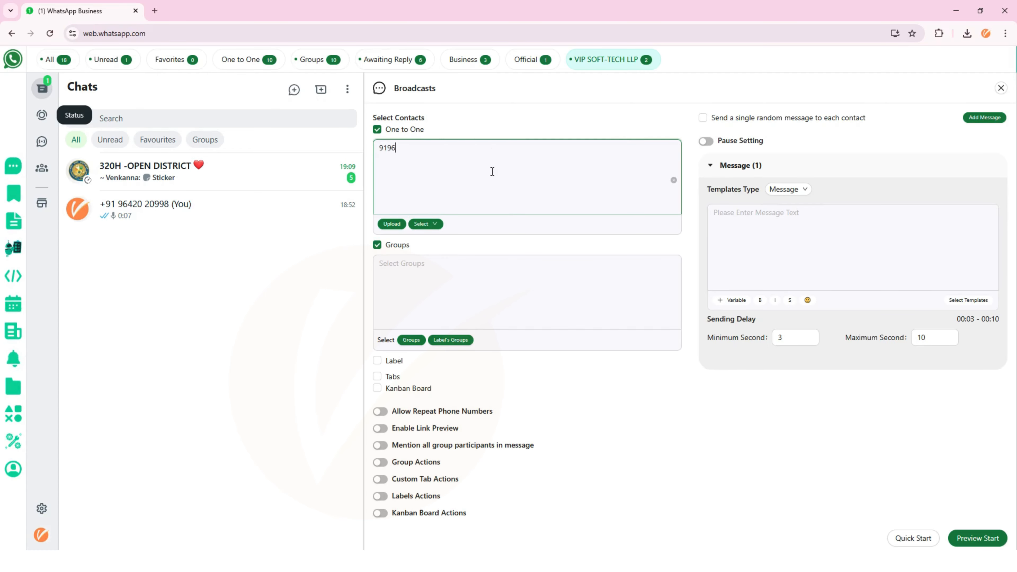
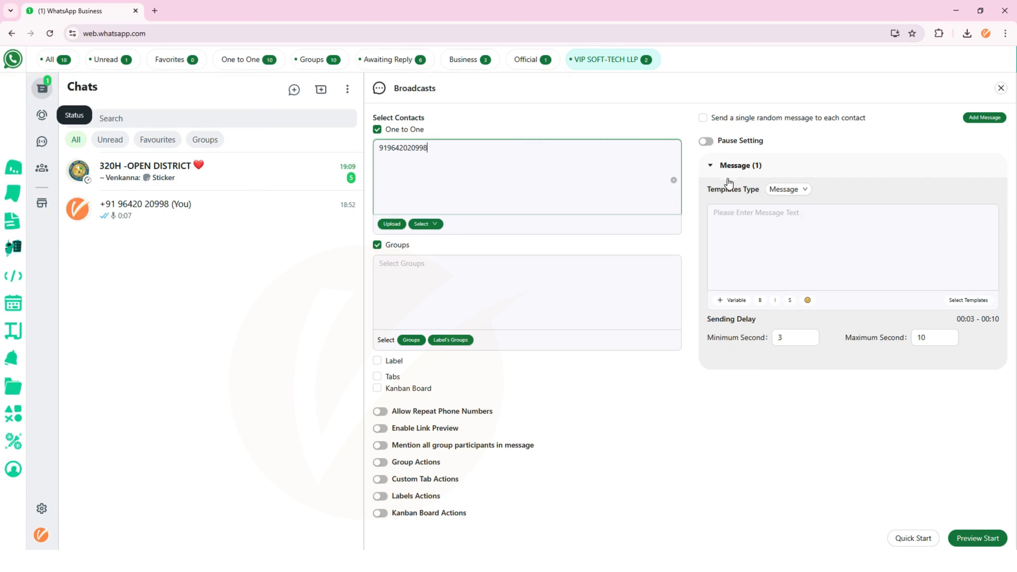
pyautogui.click(744, 218)
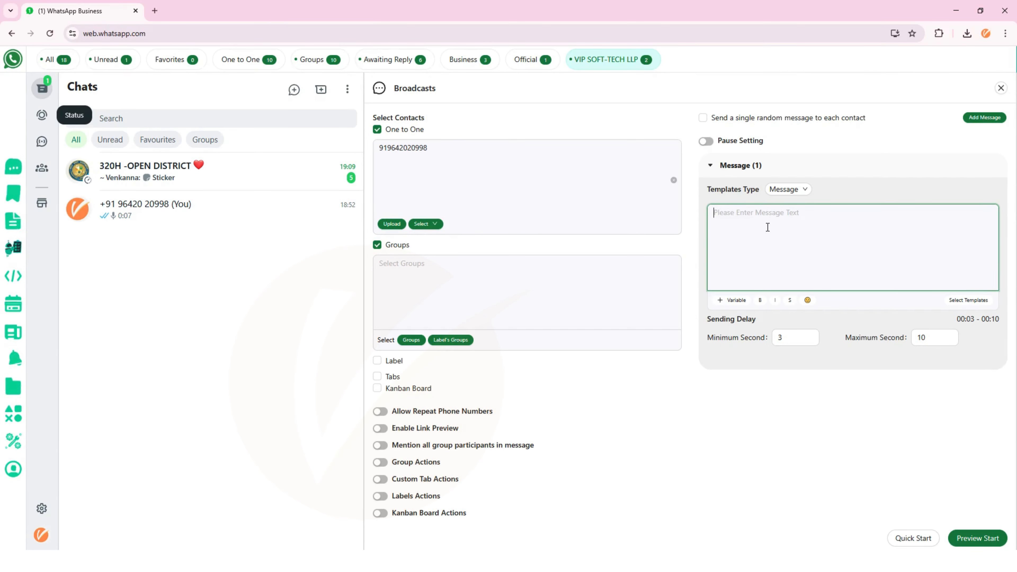
# - Set the Templates Type to Message + Images/Videos
pyautogui.click(788, 191)
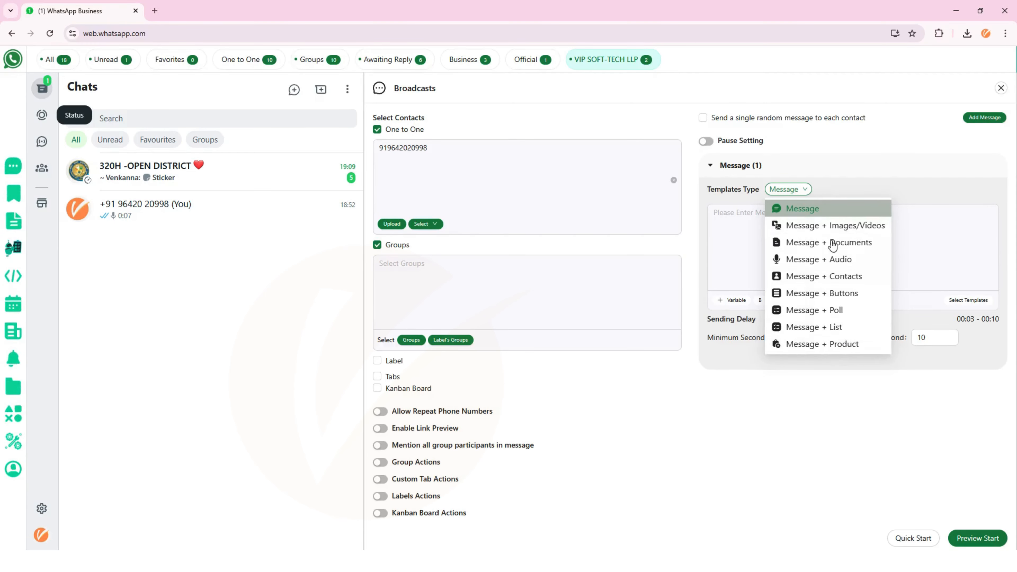
pyautogui.click(839, 227)
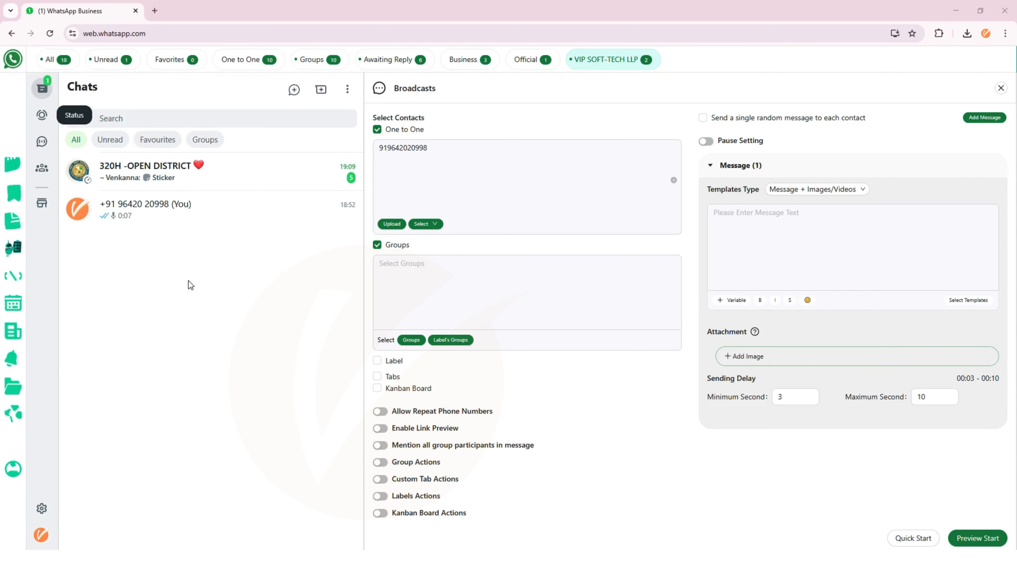
# - Attach vip soft tech3.jpg with the bold caption 'Welcome to VIP SOFT TECH' and save it
pyautogui.click(759, 355)
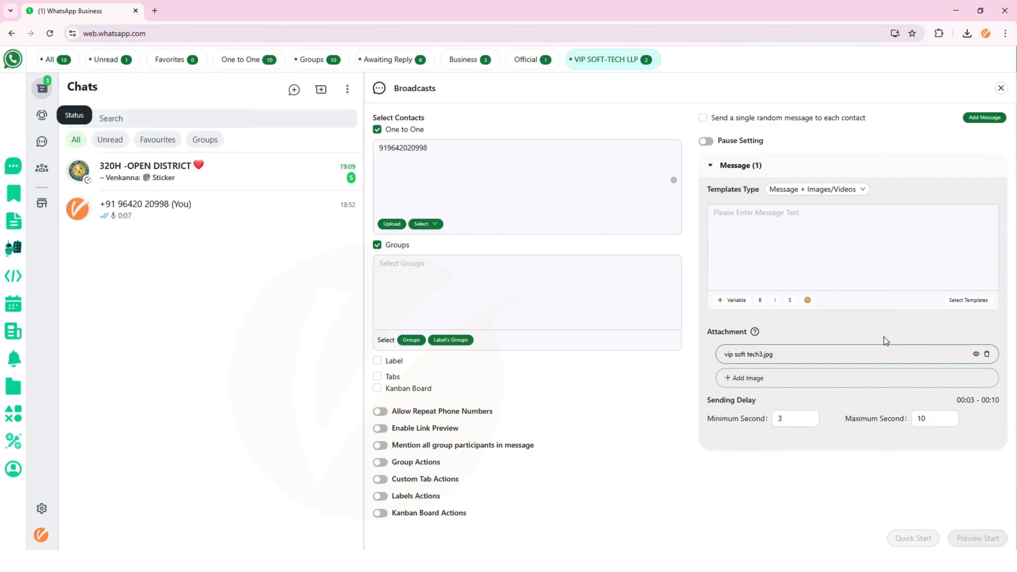
pyautogui.click(976, 355)
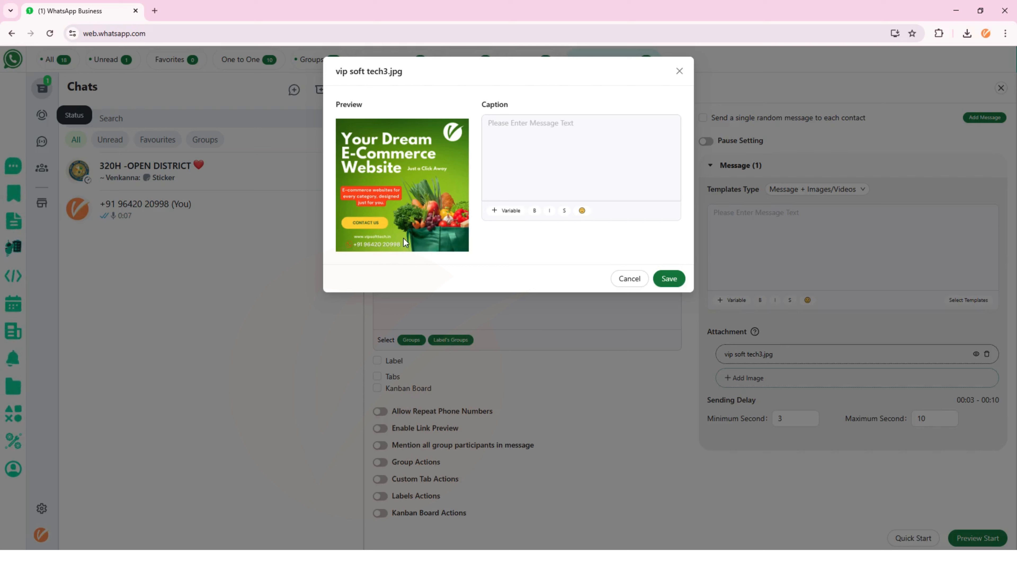
pyautogui.click(532, 151)
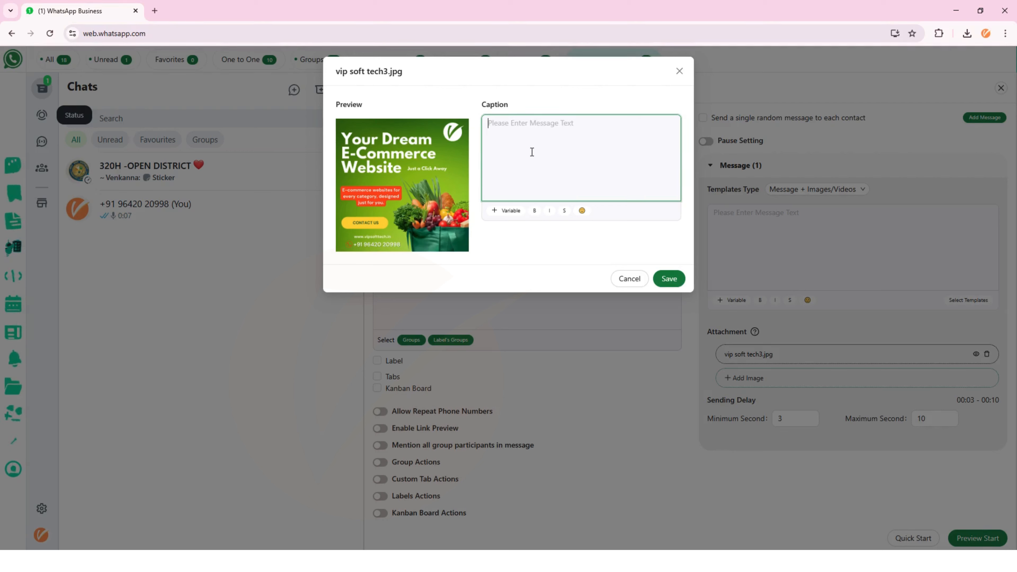
pyautogui.write('Welcome to ')
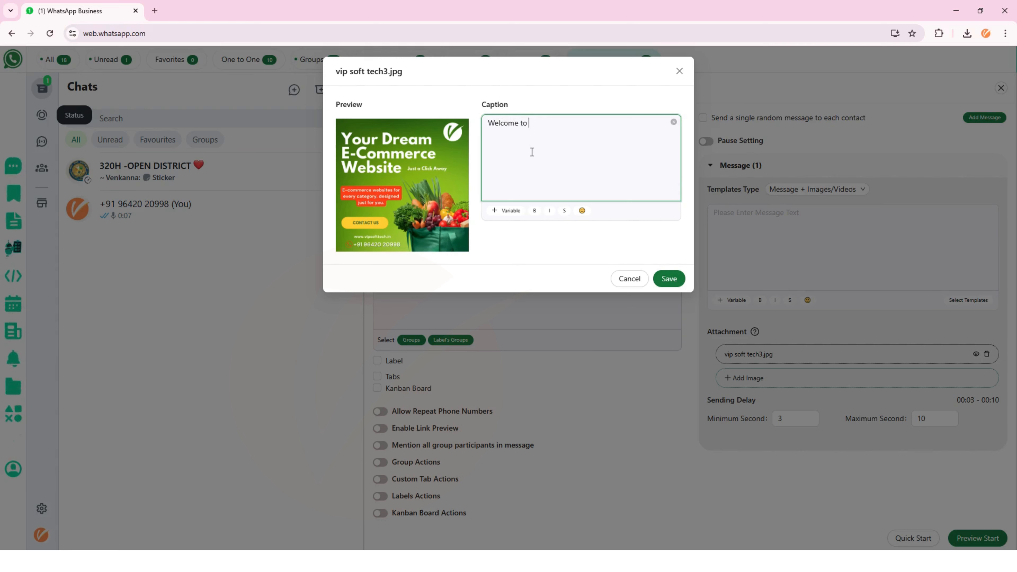
pyautogui.write('VIP SOFT TECH')
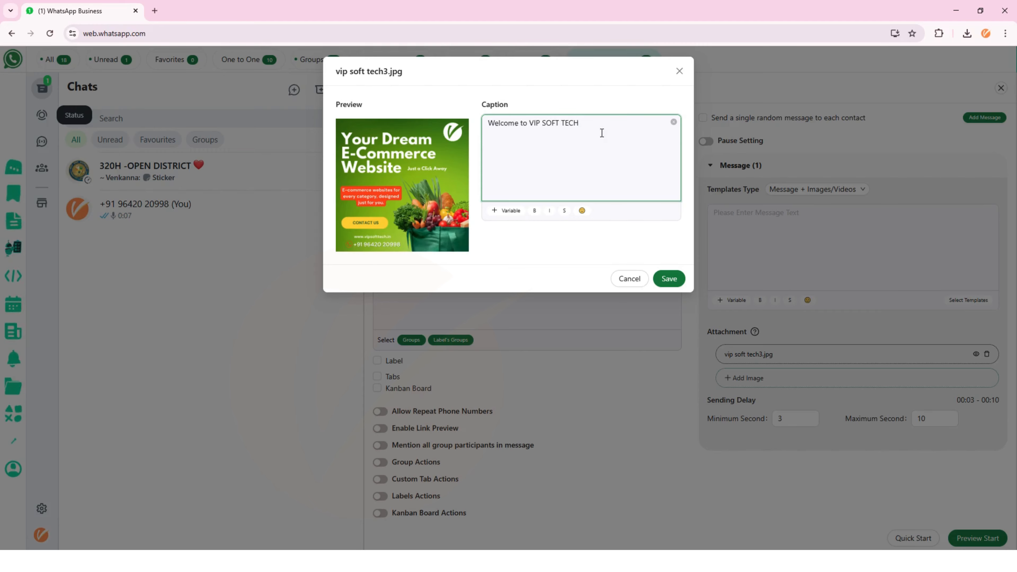
pyautogui.tripleClick(533, 129)
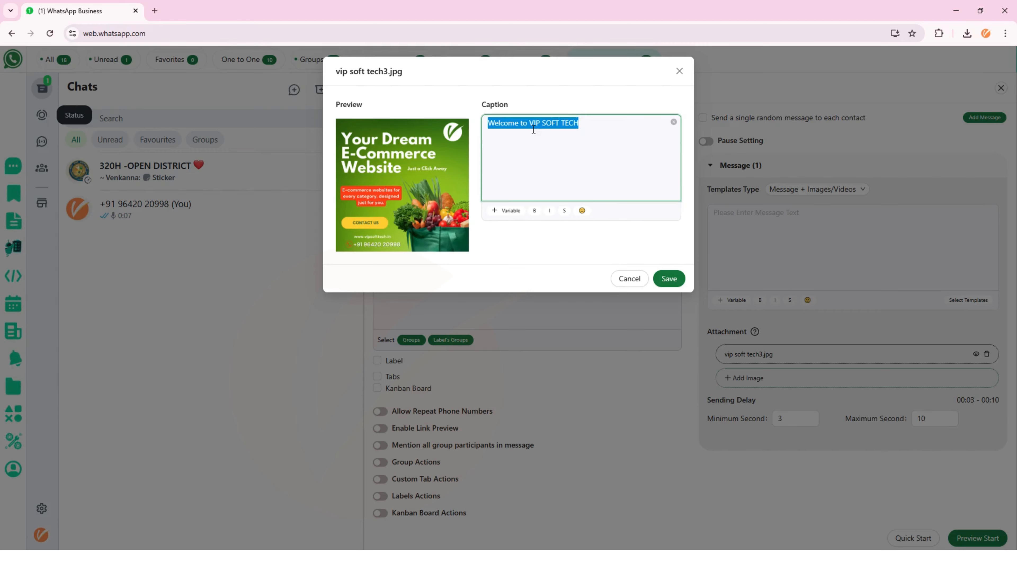
pyautogui.click(537, 213)
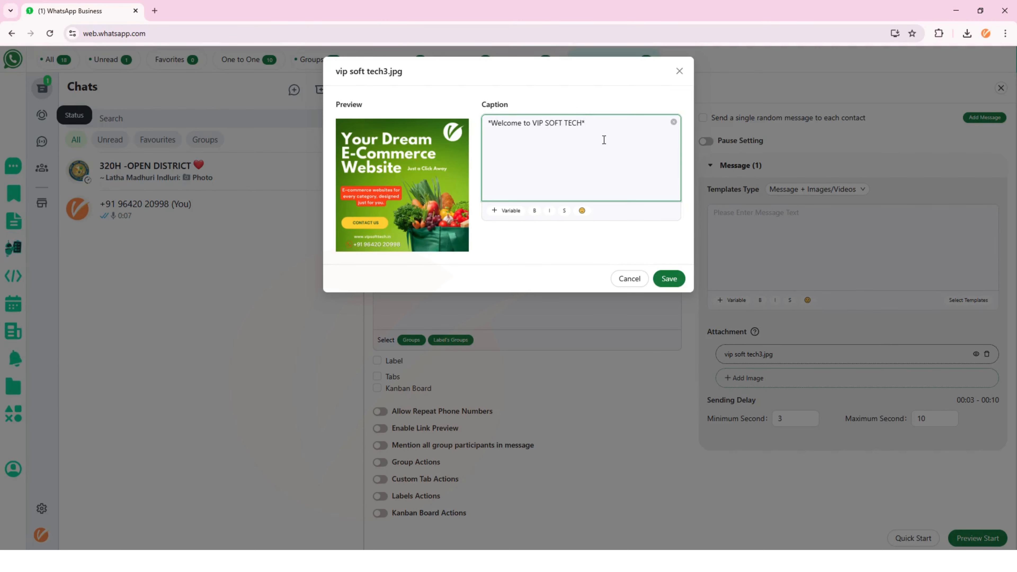
pyautogui.click(683, 279)
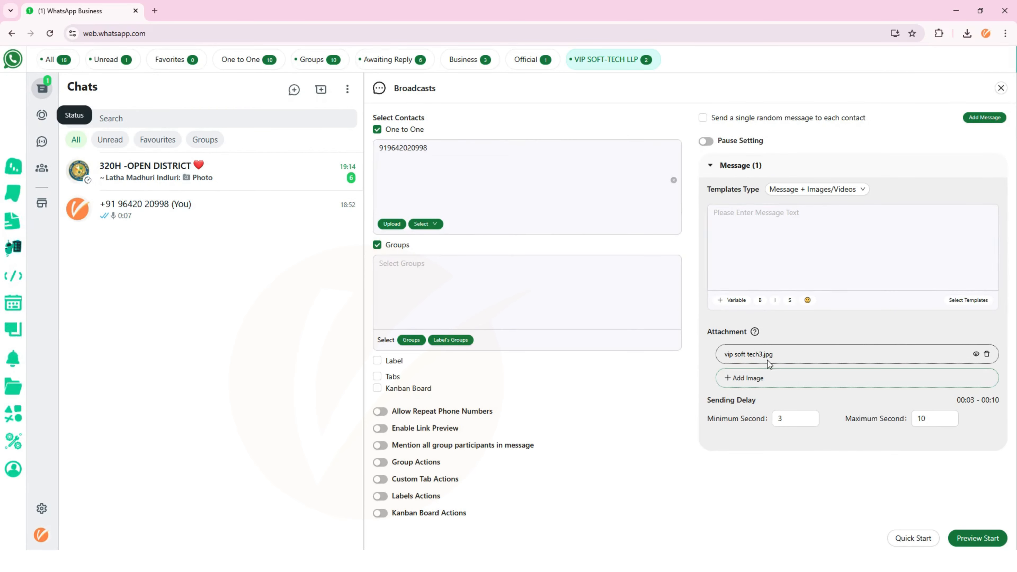
# - Remove the country code from the recipient number and open the Send Broadcasts preview
pyautogui.click(401, 185)
pyautogui.click(819, 289)
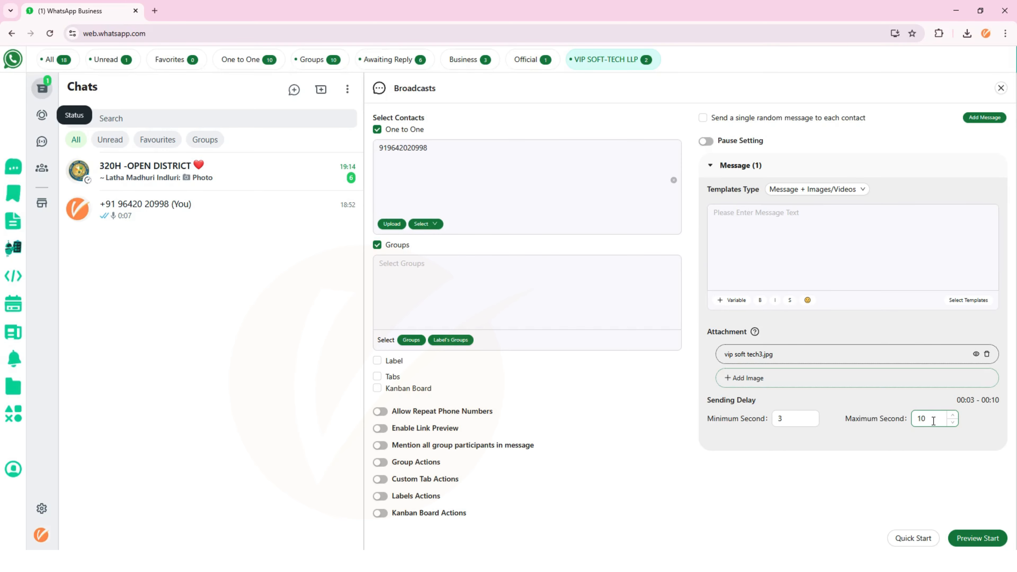
pyautogui.click(417, 165)
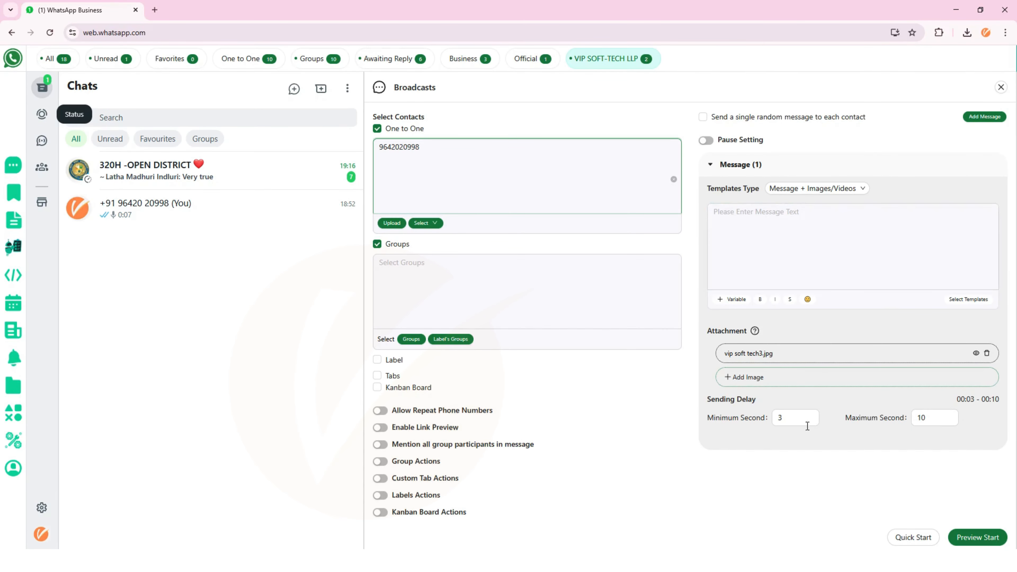
pyautogui.click(970, 539)
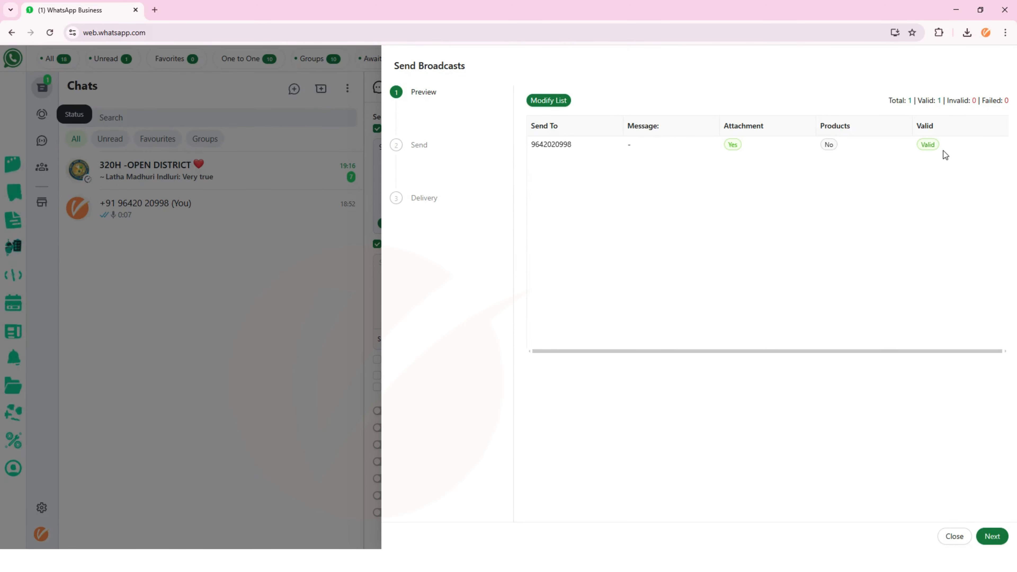
# - Start sending the image broadcast and confirm the caution with 'I Understand, Please Proceed'
pyautogui.click(993, 538)
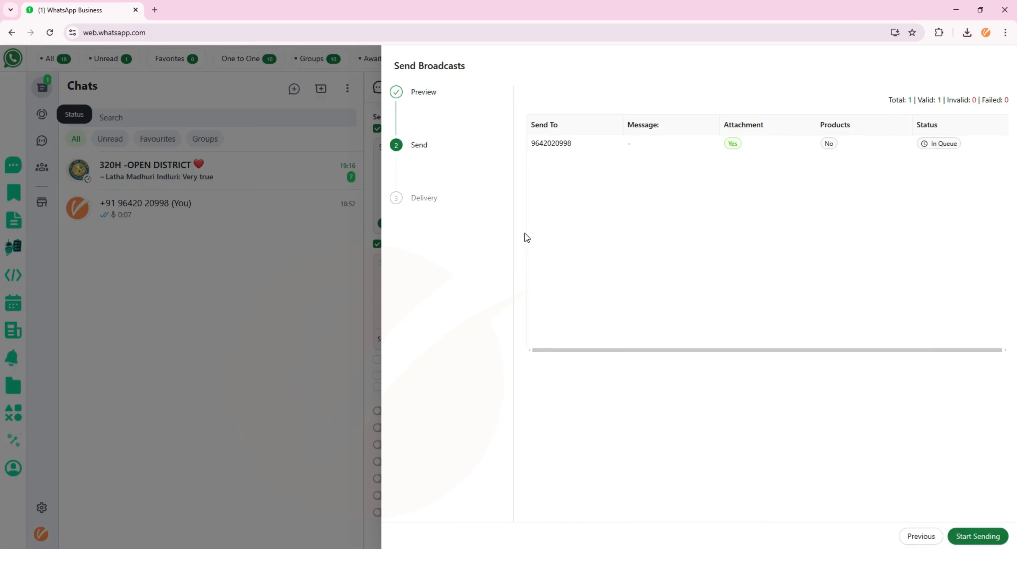
pyautogui.click(974, 536)
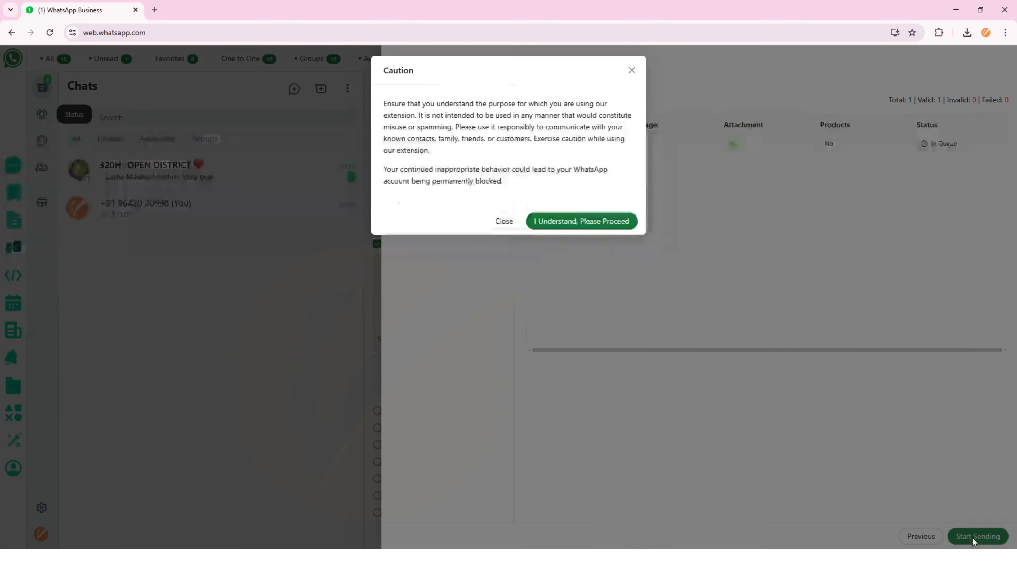
pyautogui.click(583, 222)
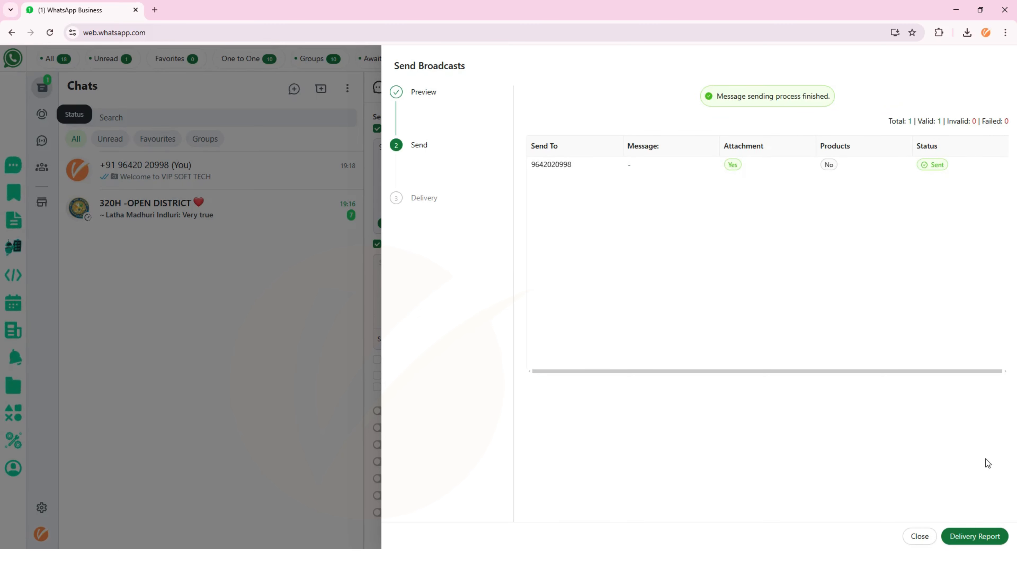
# - Download the broadcast's delivery report as an Excel file and close the dialog
pyautogui.click(974, 537)
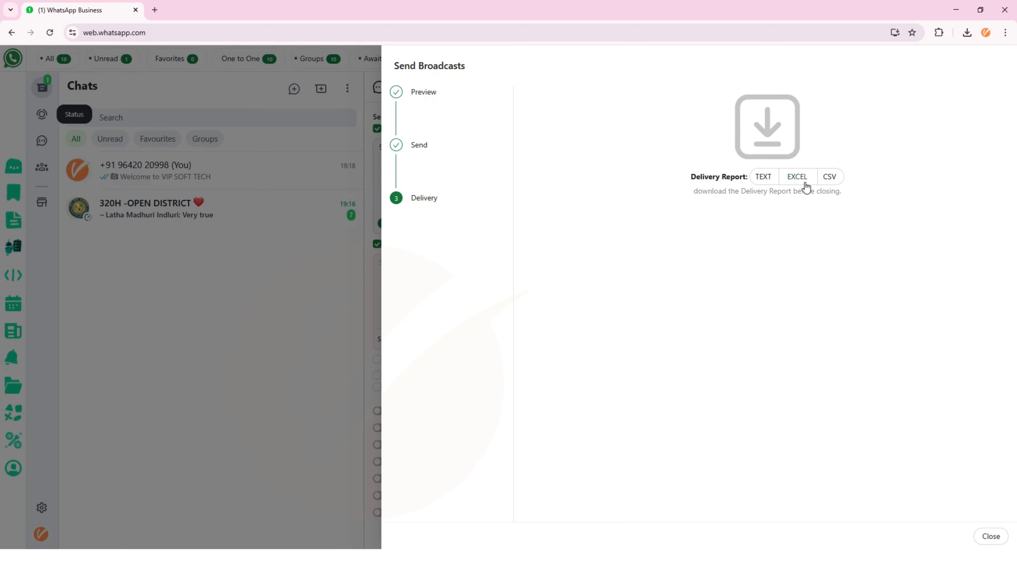
pyautogui.click(798, 183)
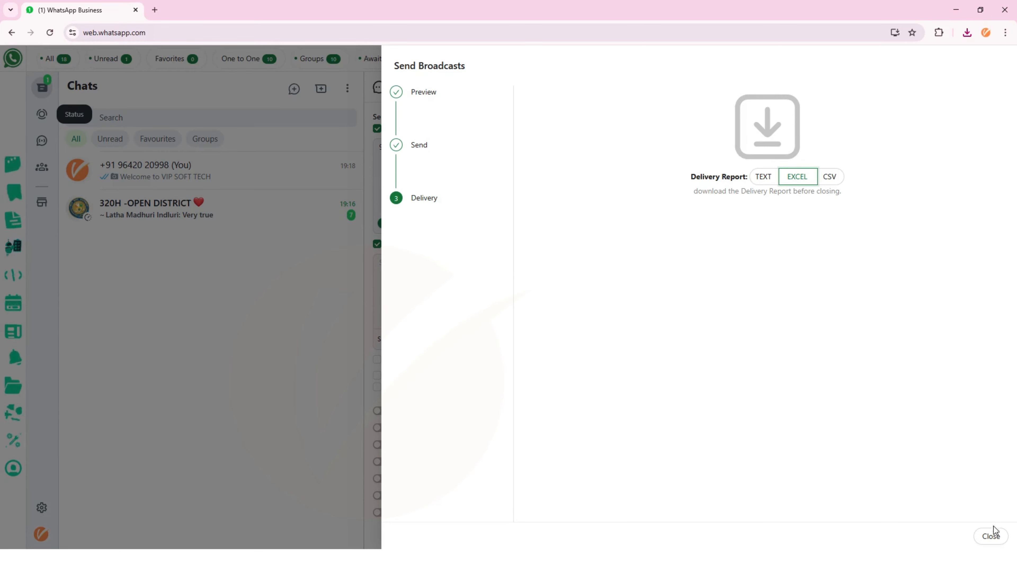
pyautogui.click(996, 537)
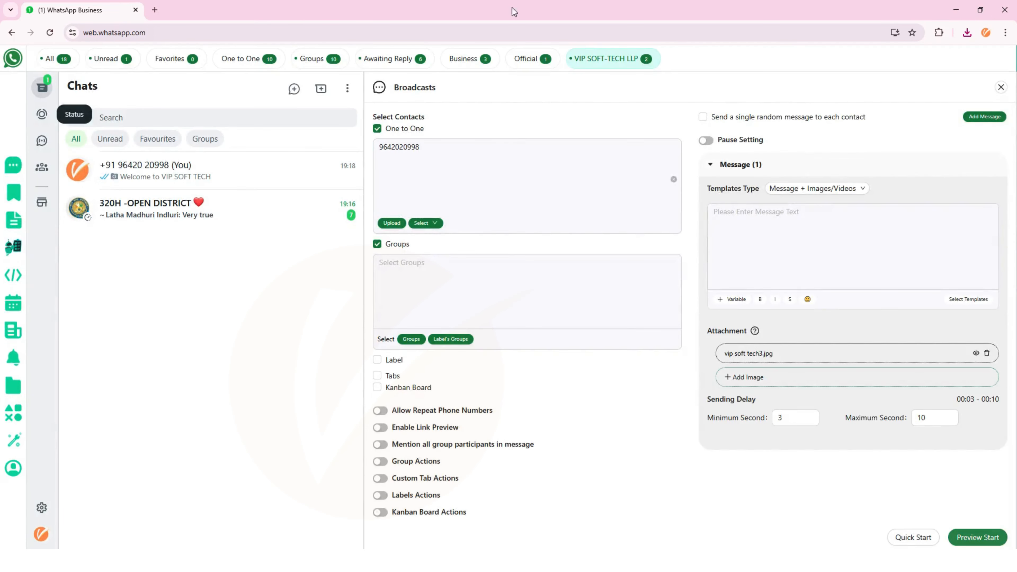
# - Close the Broadcasts form and scroll the self chat to the Welcome to VIP SOFT TECH image
pyautogui.click(227, 179)
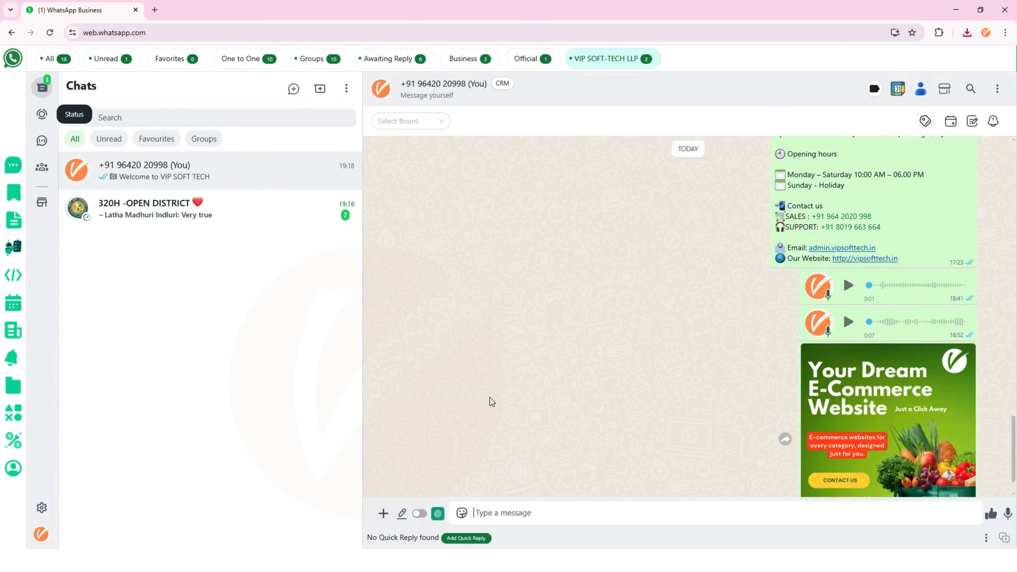
pyautogui.scroll(-2, 757, 401)
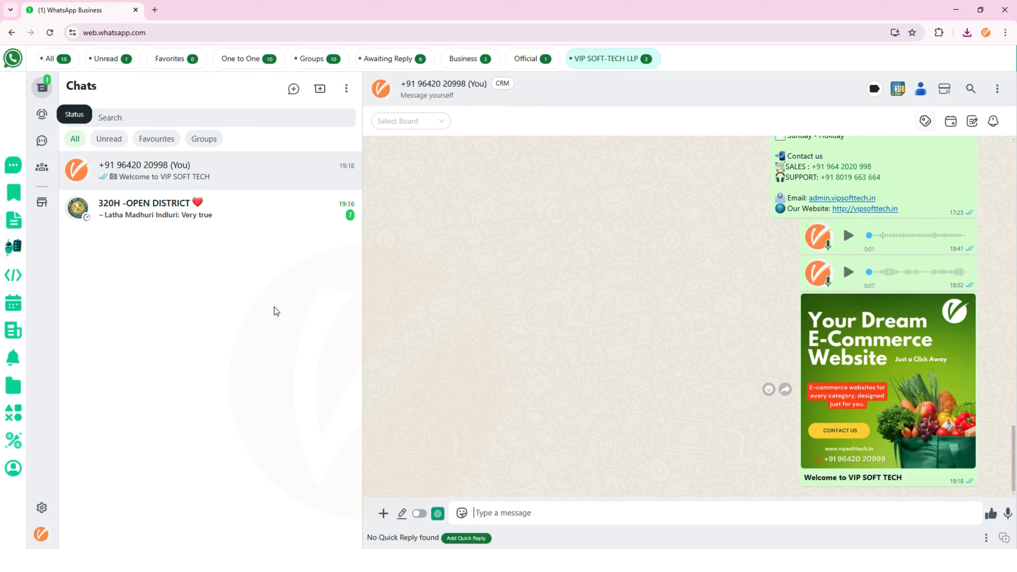
# - Reopen Broadcasts with Groups ticked, then view the Custom Tabs list from All to VIP SOFT-TECH LLP
pyautogui.click(13, 166)
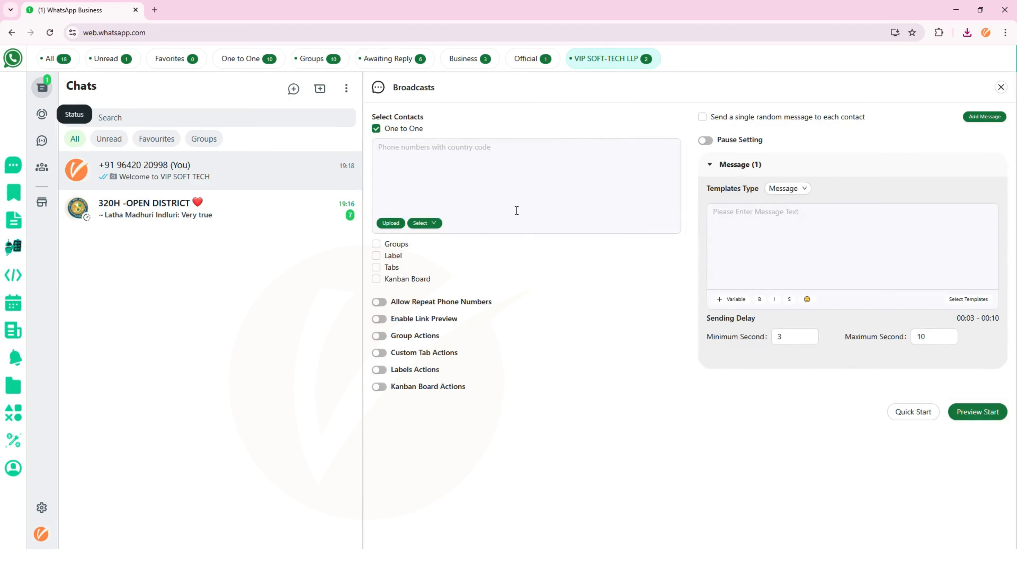
pyautogui.click(399, 247)
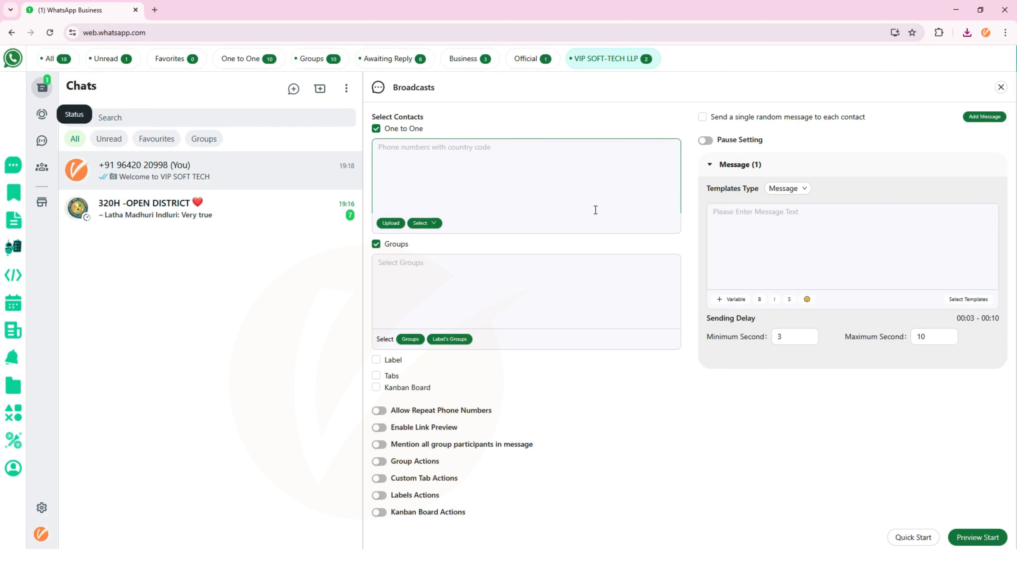
pyautogui.click(13, 192)
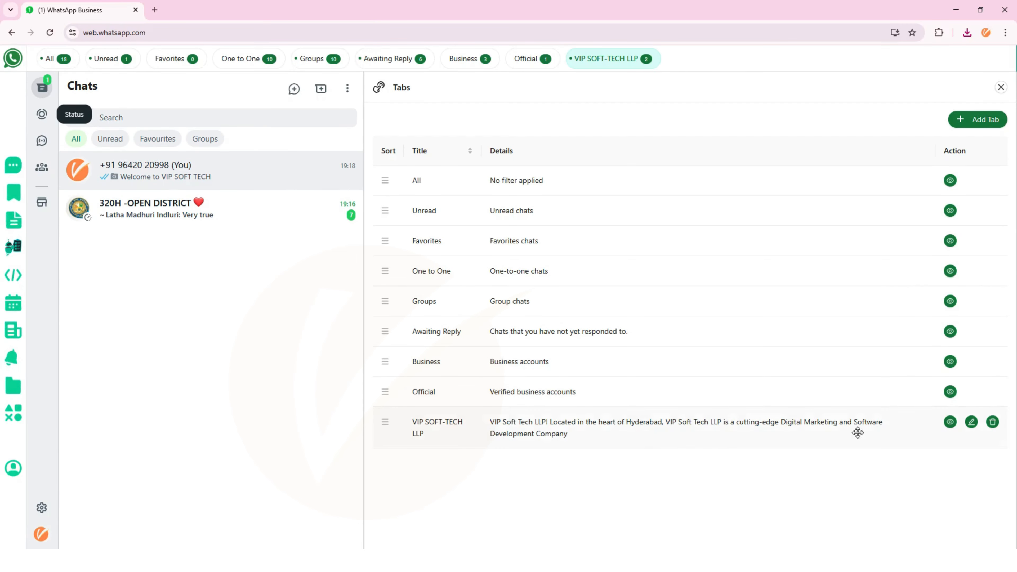
# - Hide and re-show the VIP SOFT-TECH LLP tab, then browse the Add Tab form and cancel it
pyautogui.click(949, 424)
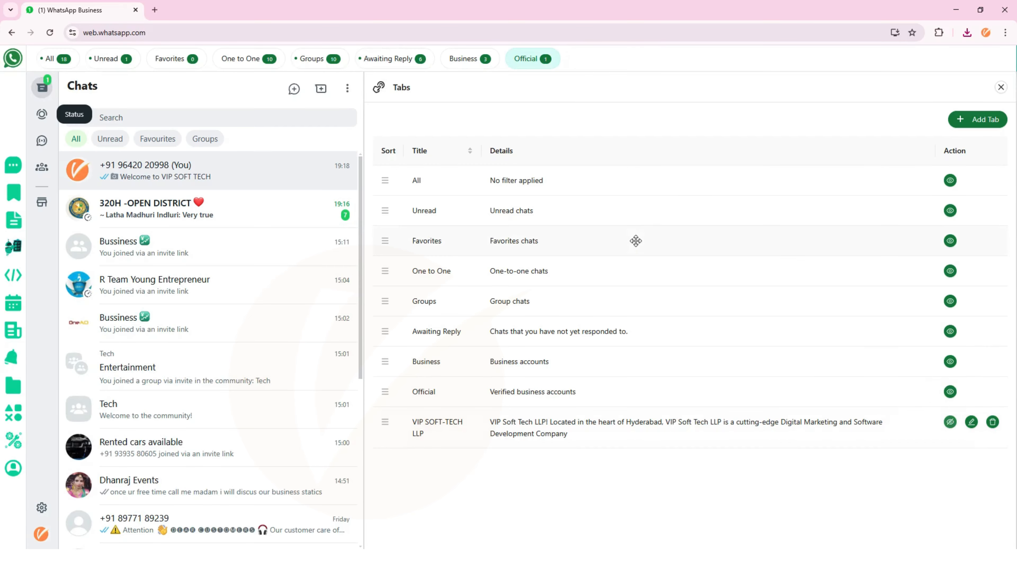
pyautogui.click(953, 425)
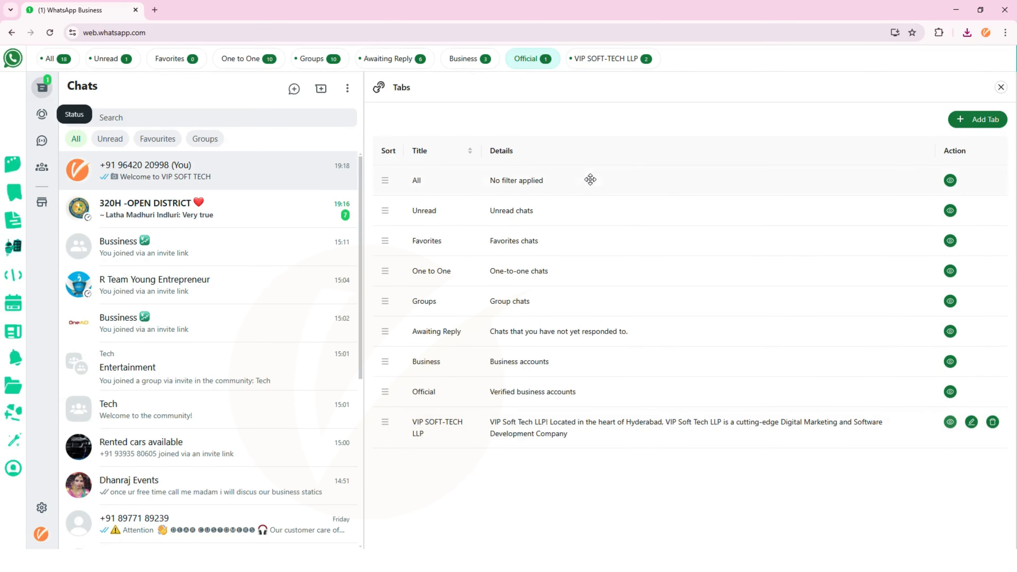
pyautogui.click(997, 119)
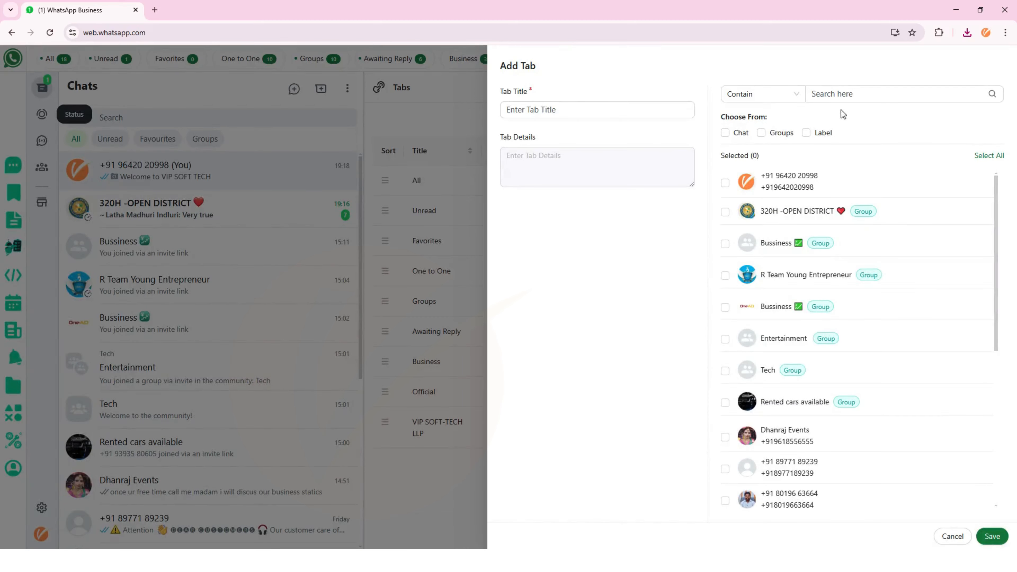
pyautogui.click(661, 113)
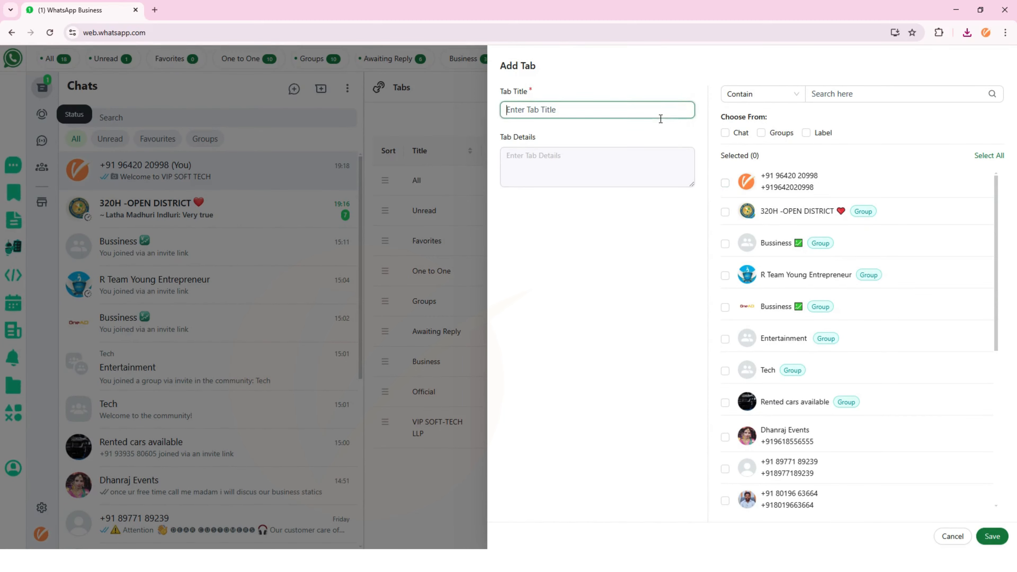
pyautogui.click(661, 173)
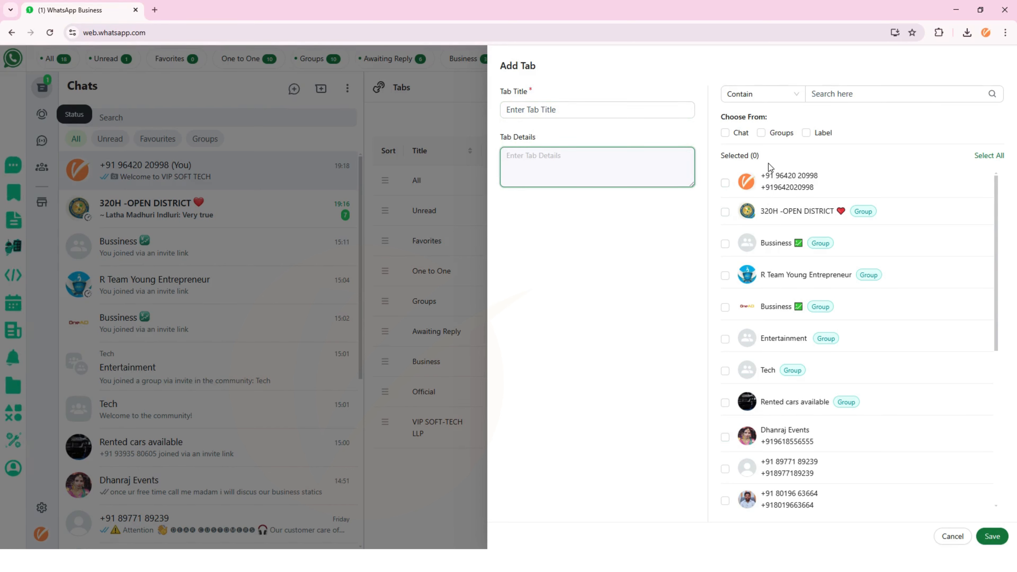
pyautogui.scroll(-5, 772, 421)
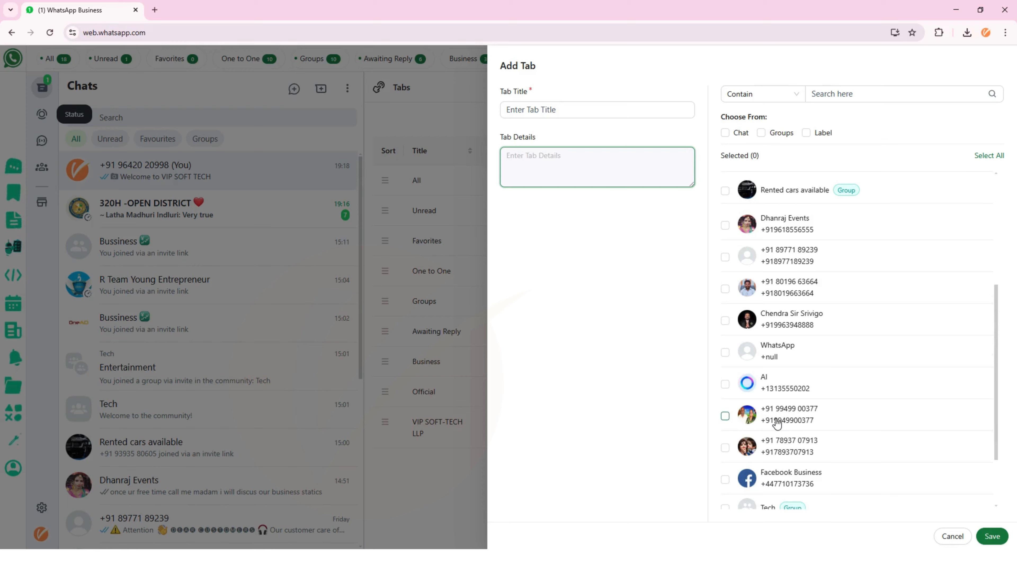
pyautogui.scroll(-3, 777, 423)
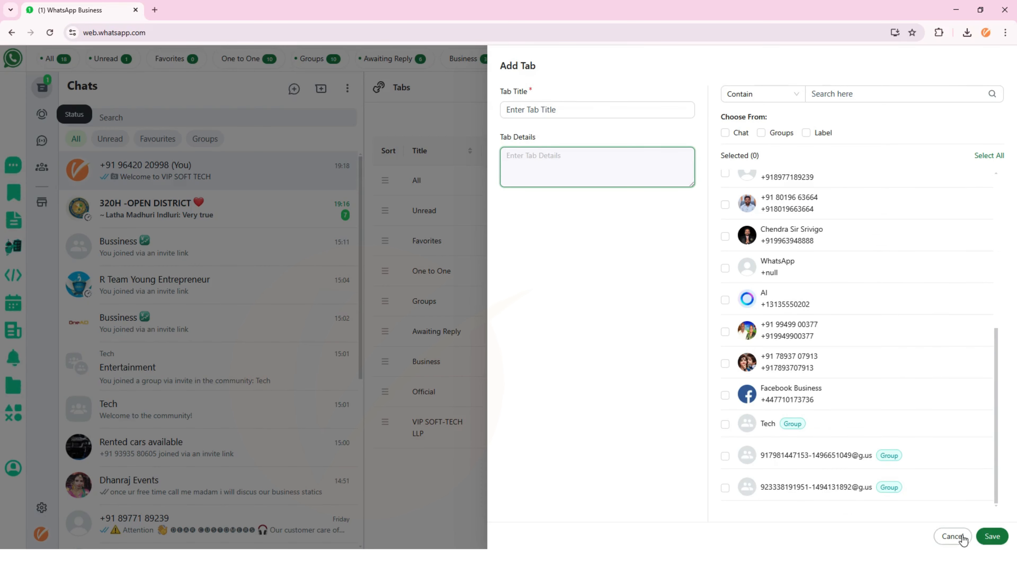
pyautogui.click(953, 536)
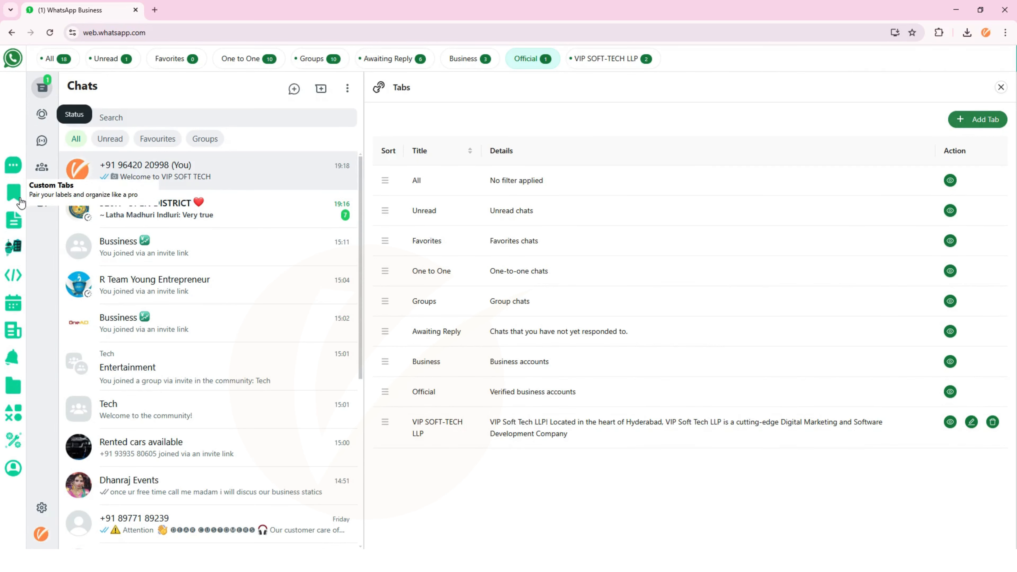
# - Open Broadcasts, enable Tabs as the recipient source, and save VIP SOFT-TECH LLP as the chosen tab
pyautogui.click(14, 219)
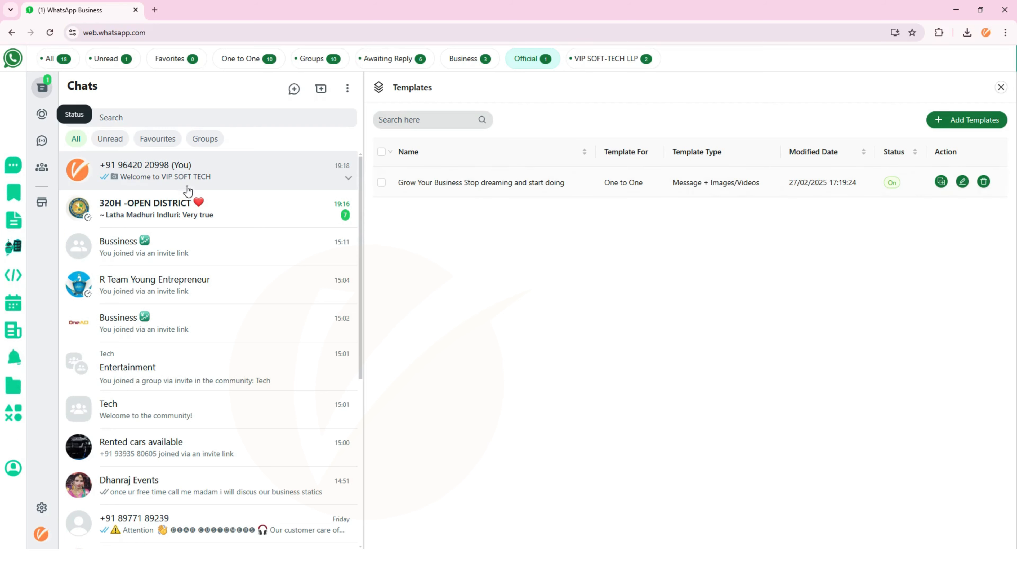
pyautogui.click(15, 171)
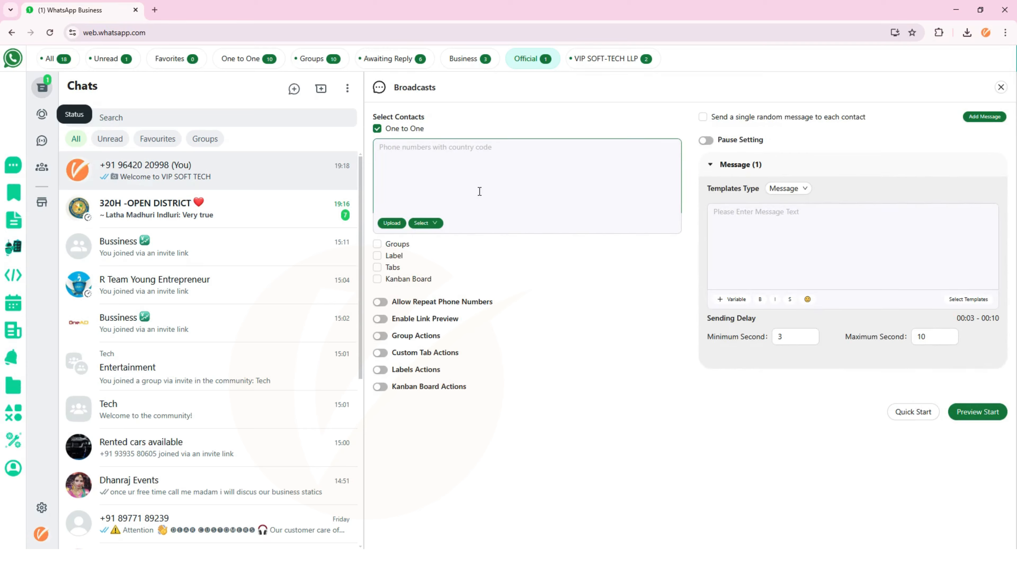
pyautogui.click(446, 186)
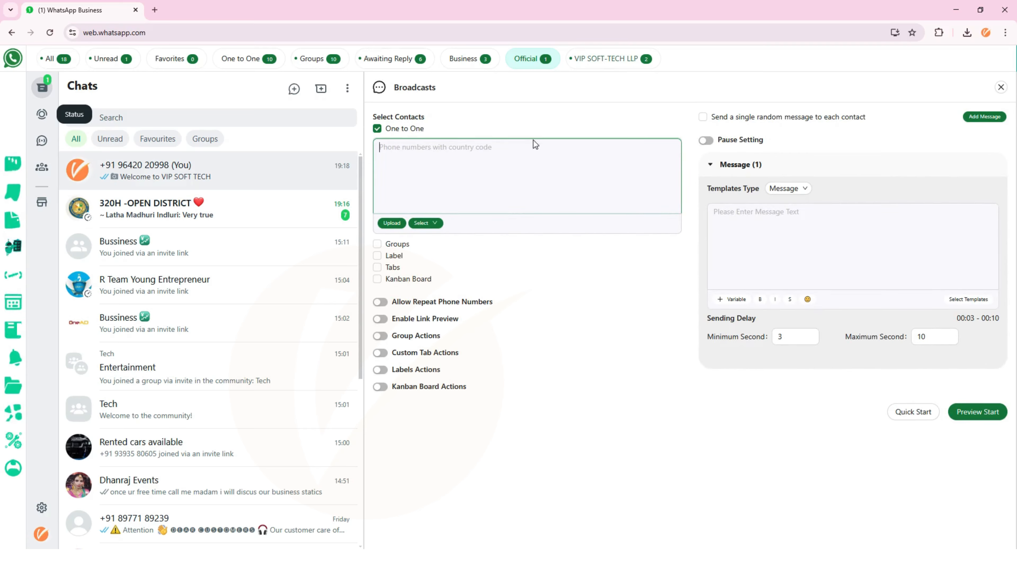
pyautogui.click(379, 269)
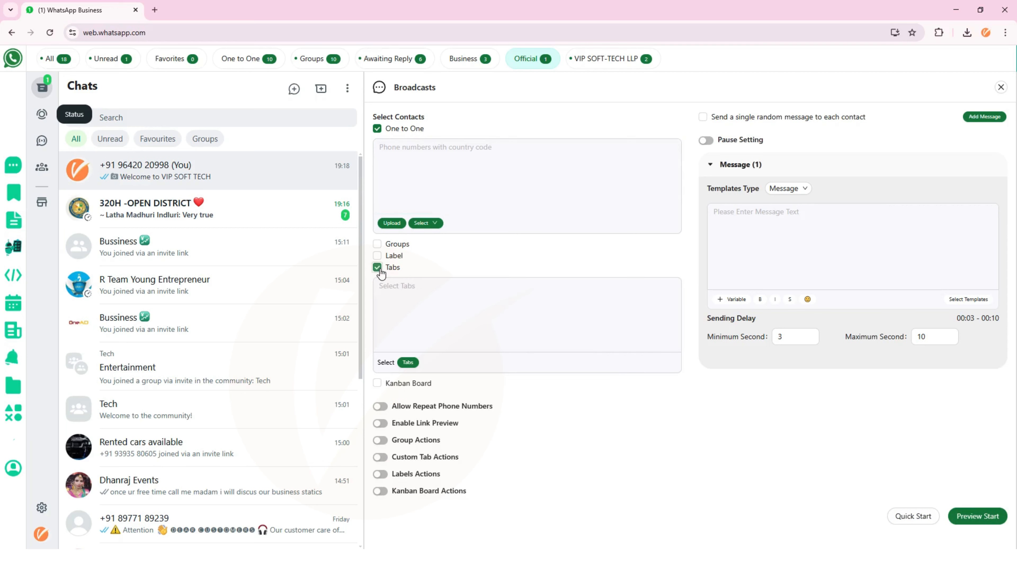
pyautogui.click(408, 362)
pyautogui.click(438, 159)
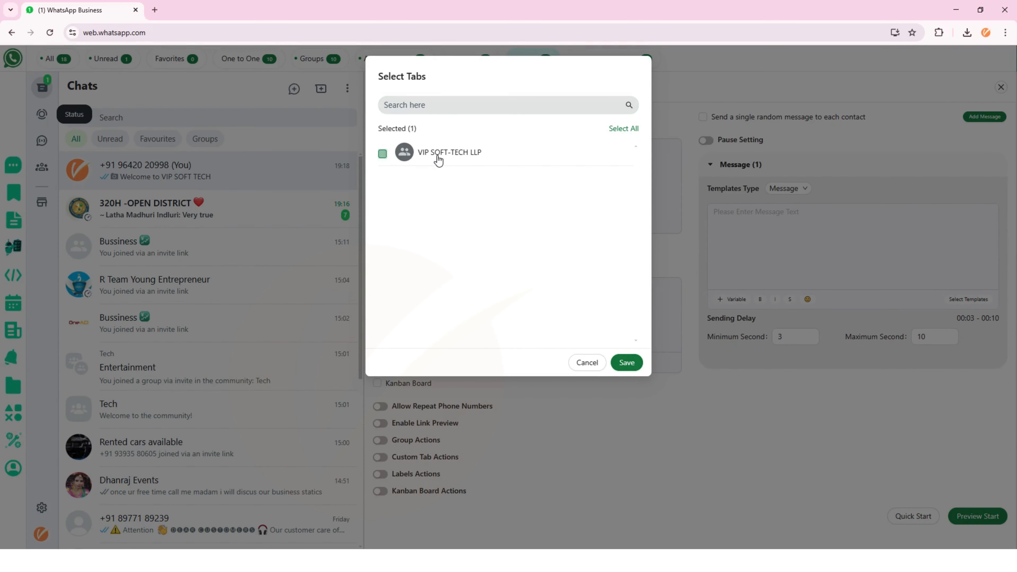
pyautogui.click(626, 362)
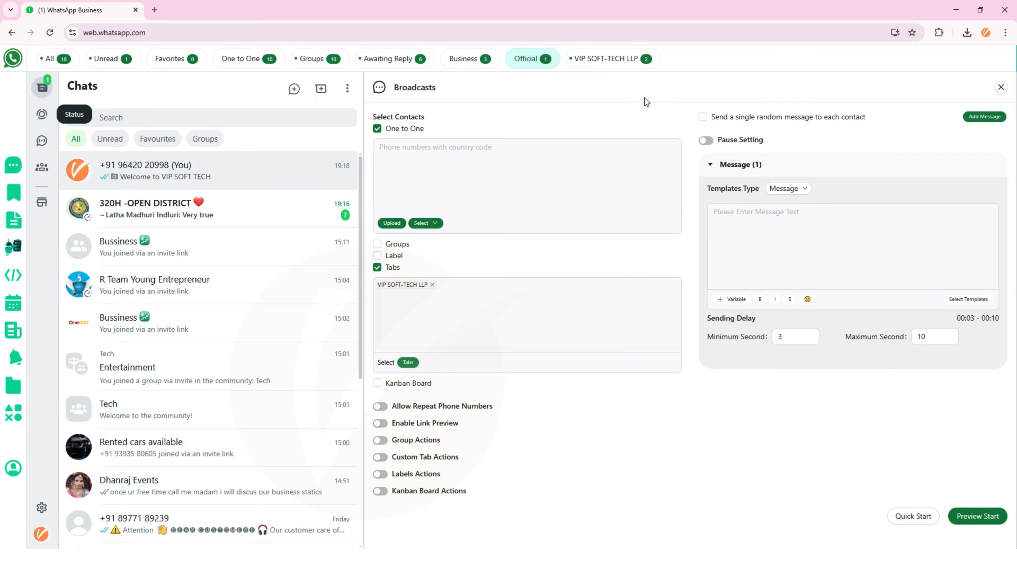
pyautogui.click(797, 265)
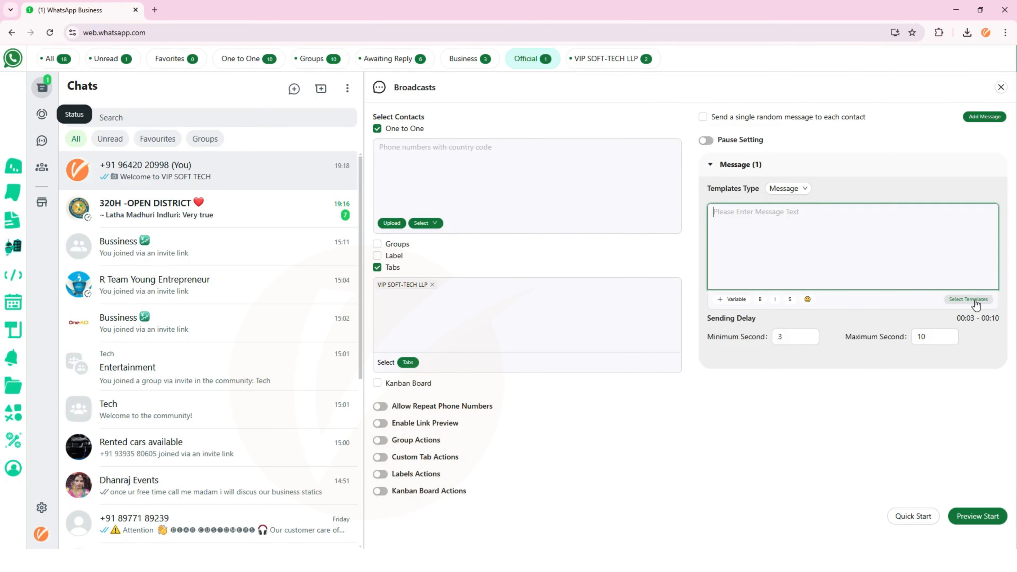
# - Load the Grow Your Business template into the broadcast message
pyautogui.click(961, 301)
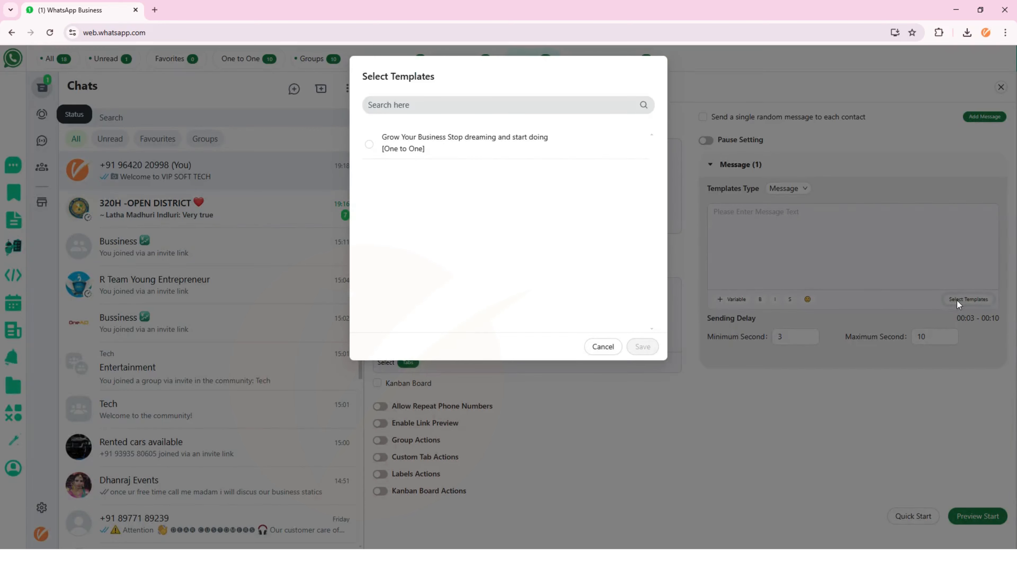
pyautogui.click(476, 147)
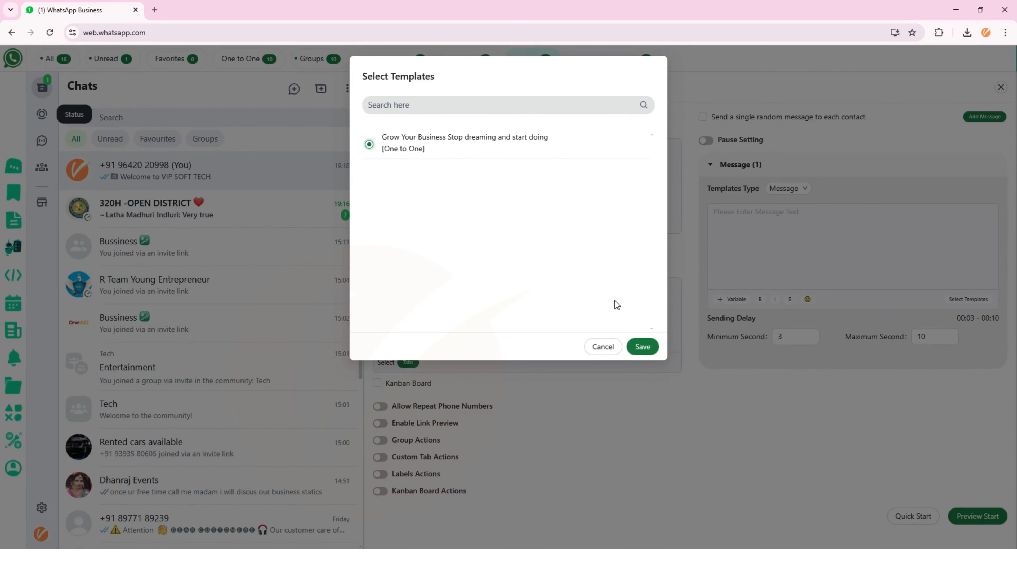
pyautogui.click(642, 347)
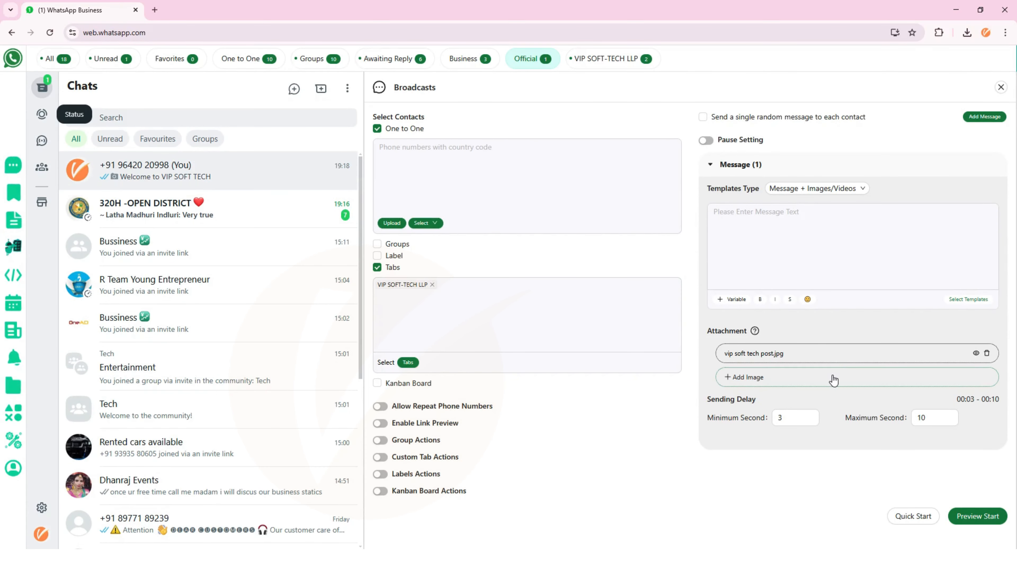
# - Preview the attached vip soft tech post.jpg, check its caption, and close the dialog
pyautogui.click(975, 353)
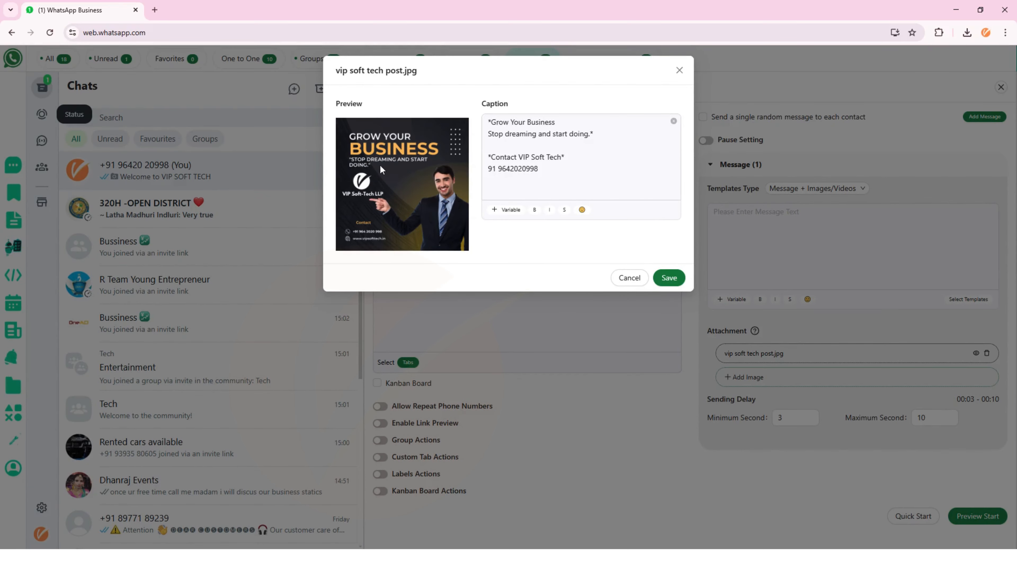
pyautogui.click(553, 137)
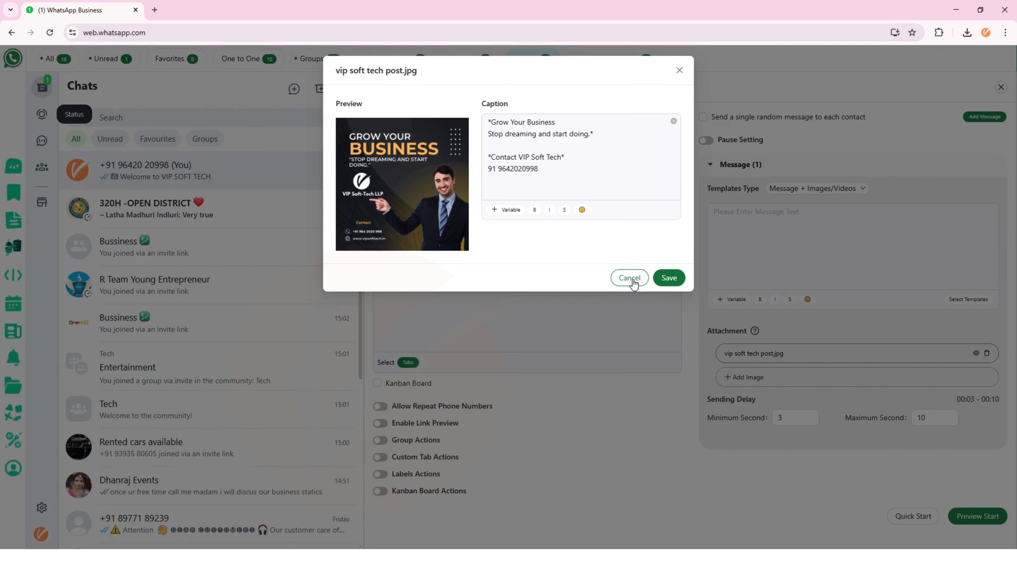
pyautogui.click(669, 276)
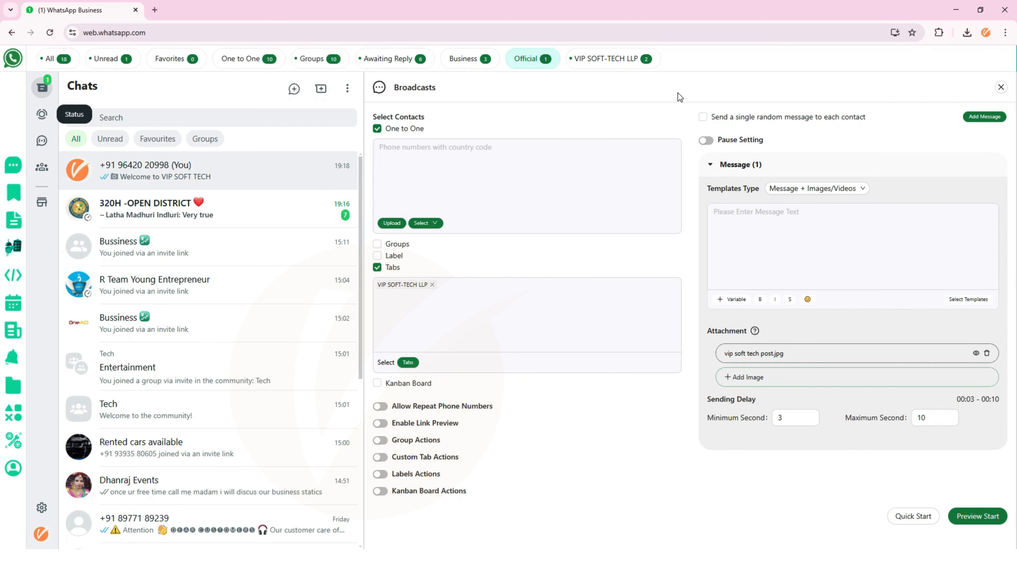
# - Open the Workflow list showing Welcome to VIP SOFT-TECH LLP and glance at the Add Workflow form without saving
pyautogui.click(10, 220)
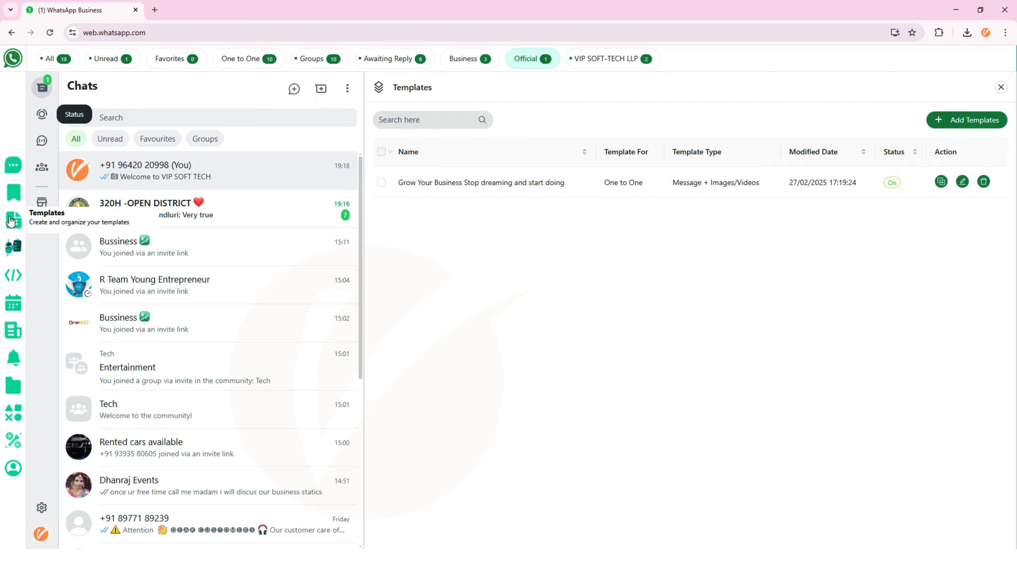
pyautogui.click(13, 246)
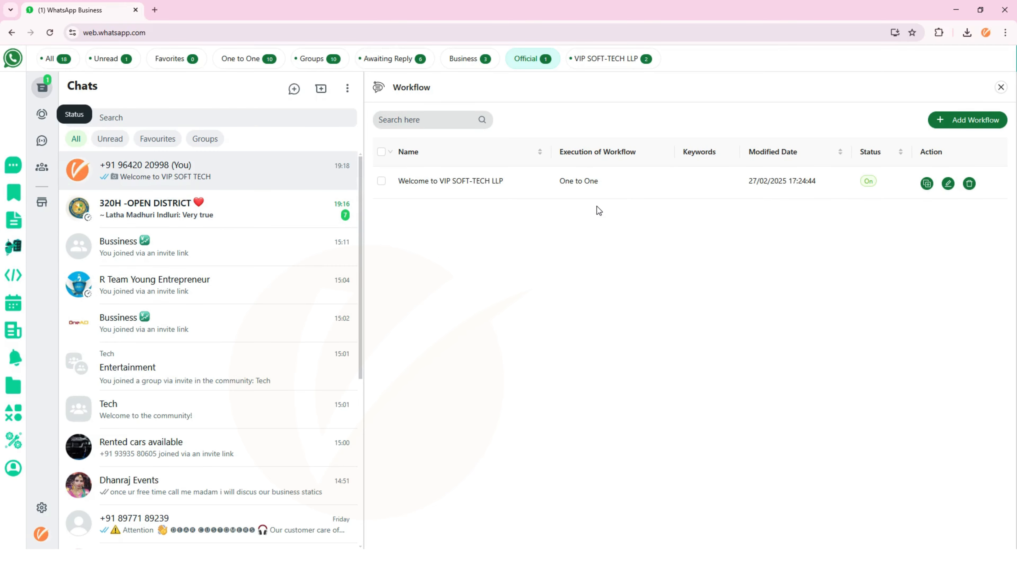
pyautogui.click(961, 119)
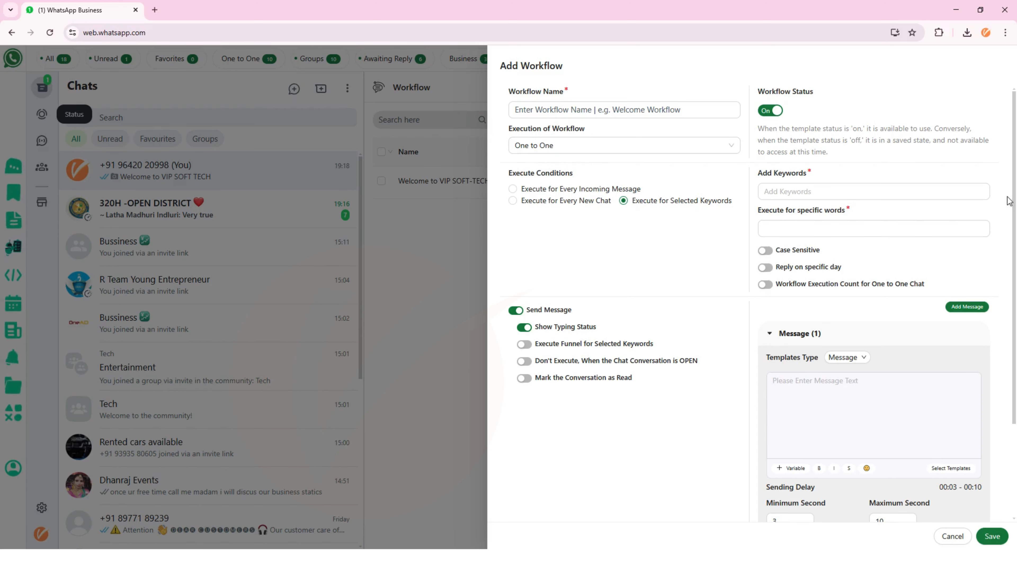
pyautogui.click(953, 536)
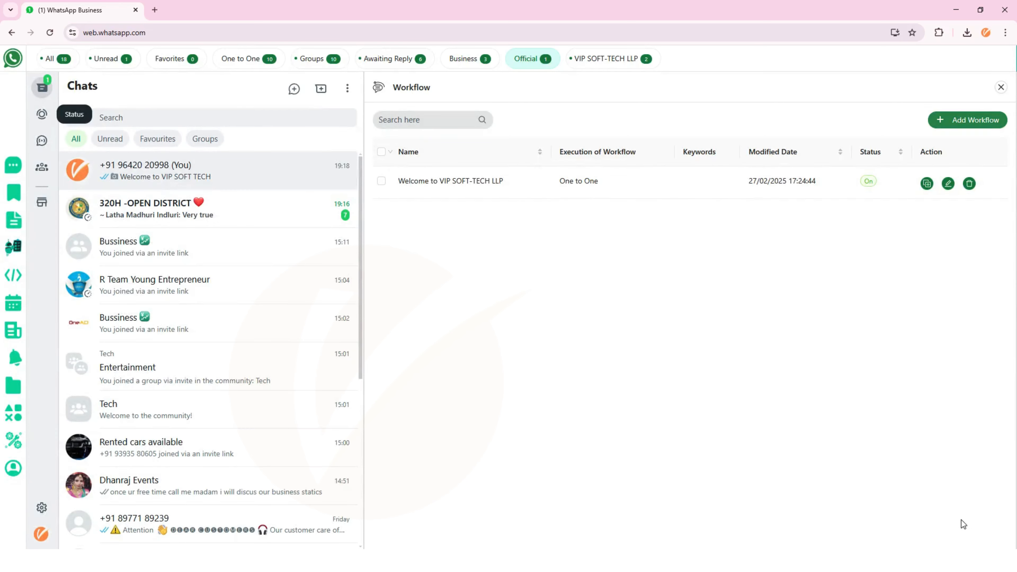
# - Open Scheduled Broadcasts, listing vip daily posts, and start a new schedule at its name field
pyautogui.click(16, 275)
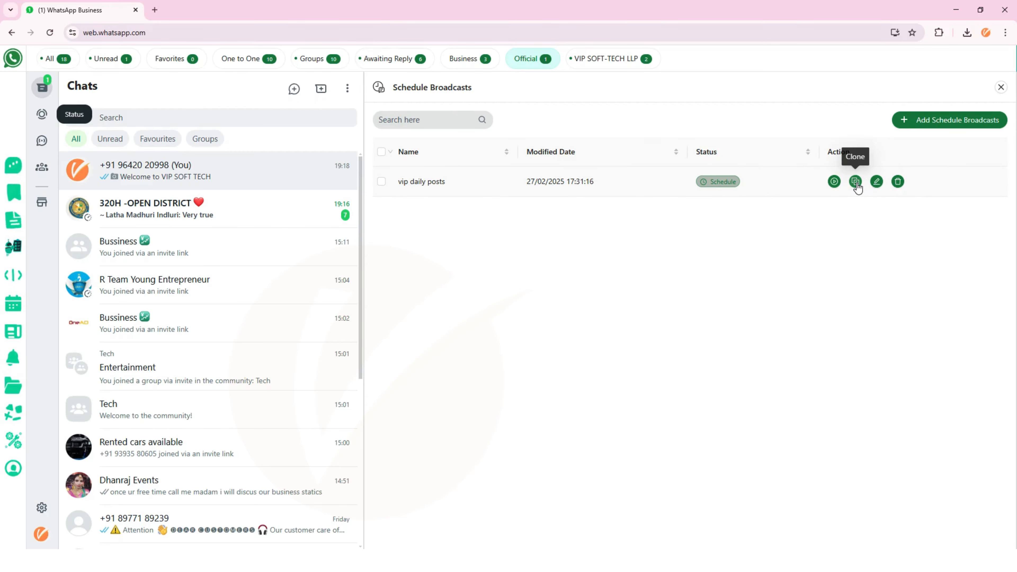
pyautogui.click(911, 121)
pyautogui.click(649, 126)
# - Look over the Choose Target phone numbers form, then close the new schedule without saving
pyautogui.click(679, 229)
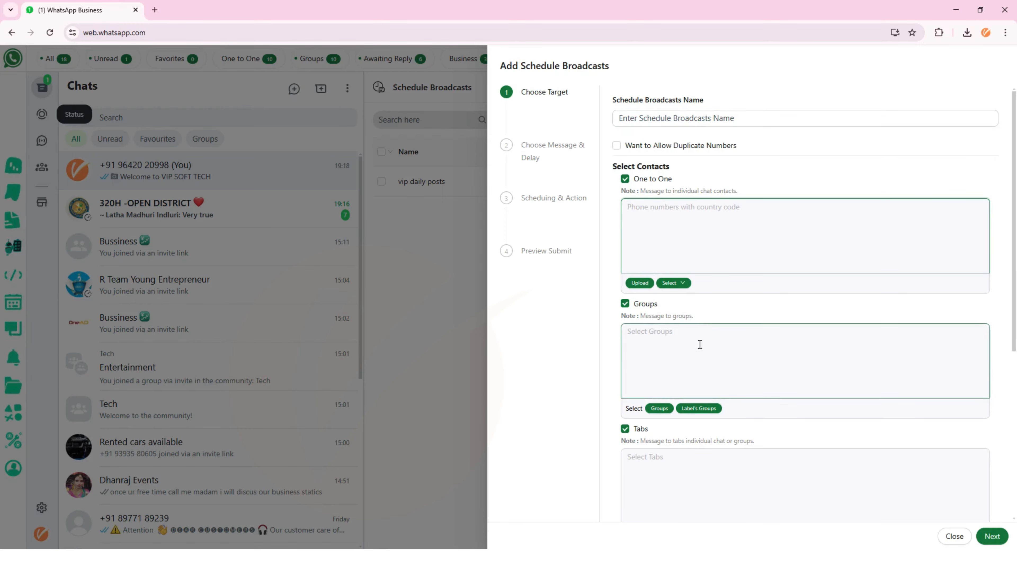
pyautogui.scroll(-3, 701, 320)
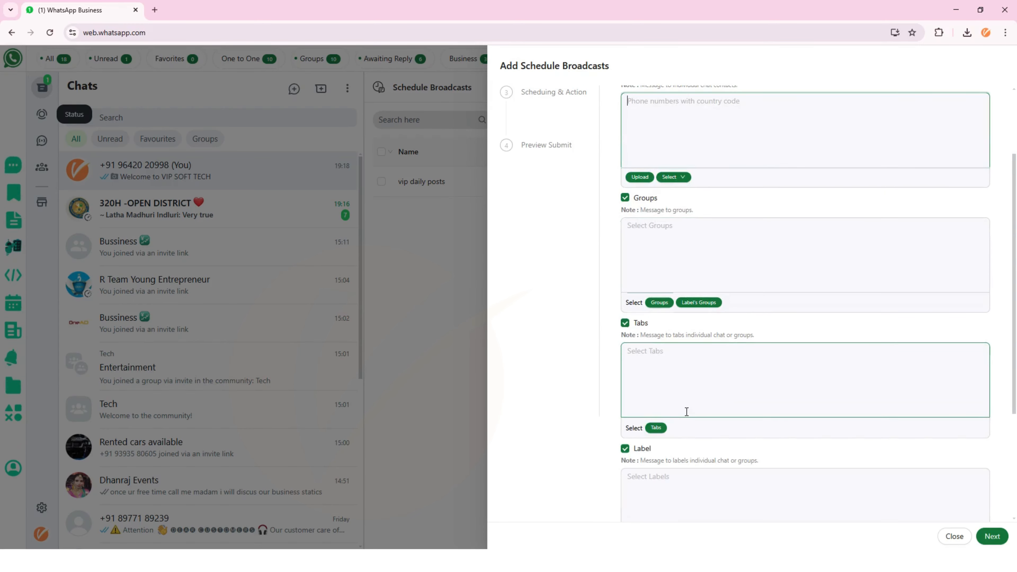
pyautogui.scroll(2, 686, 412)
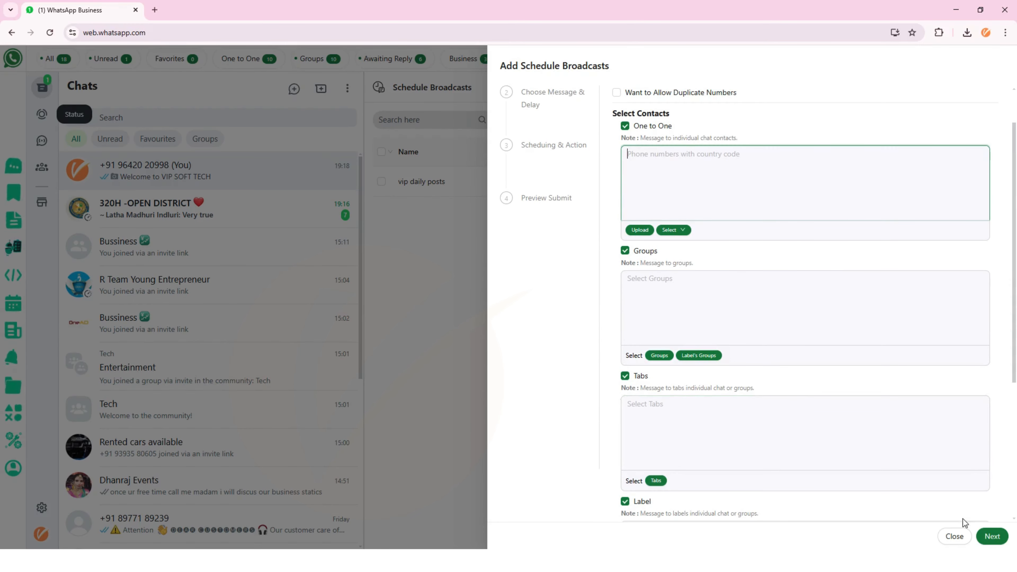
pyautogui.click(955, 536)
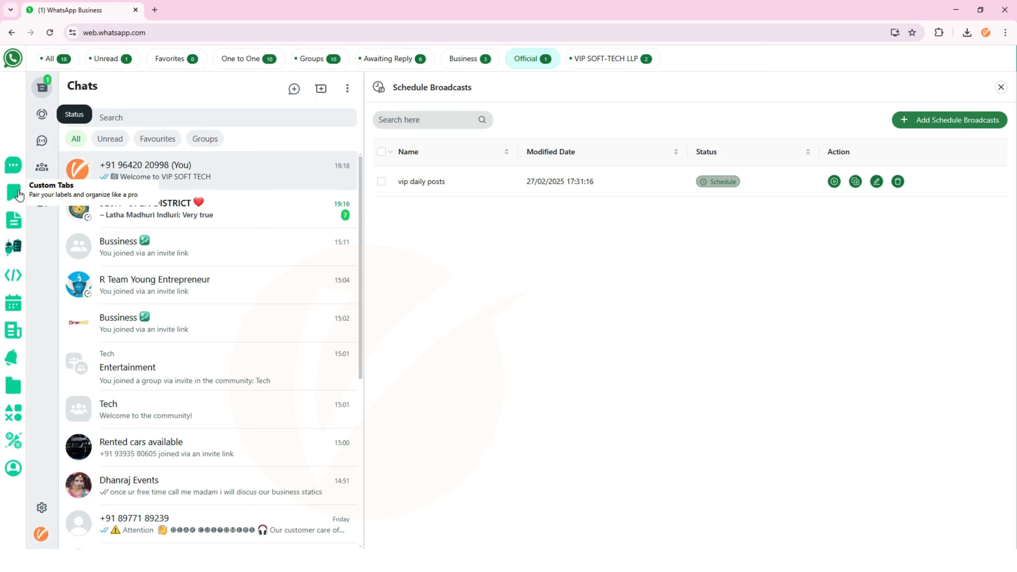
# - Move through Scheduled Notifications and Quick Reply to the Kanban Dashboard's To Do, Processing, Done boards
pyautogui.click(16, 307)
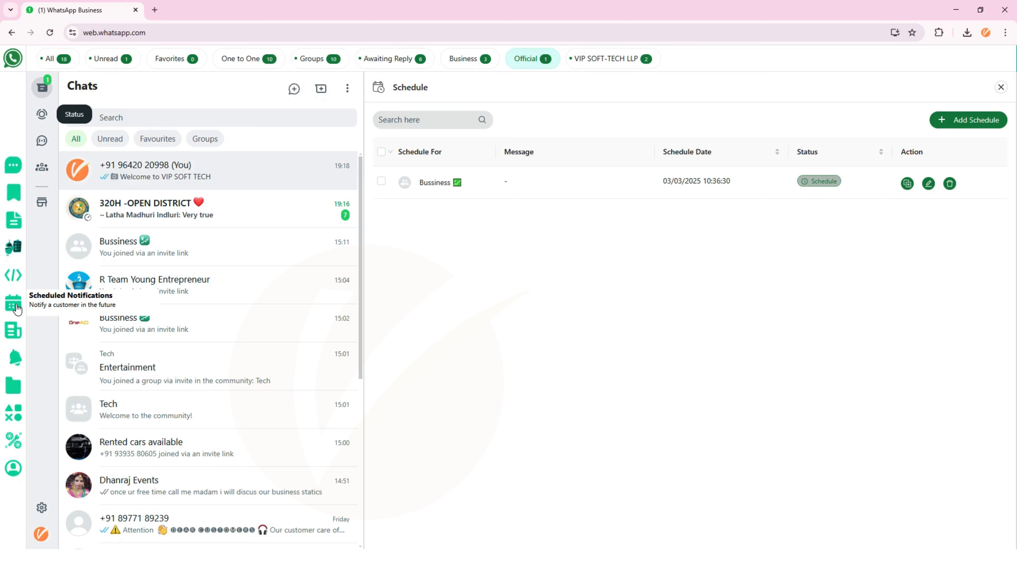
pyautogui.click(21, 333)
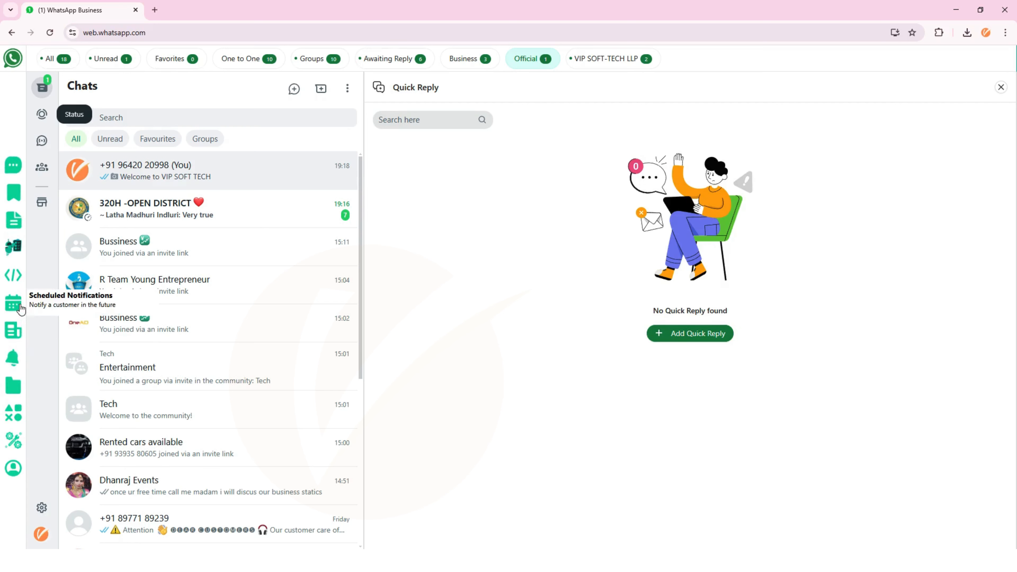
pyautogui.click(10, 363)
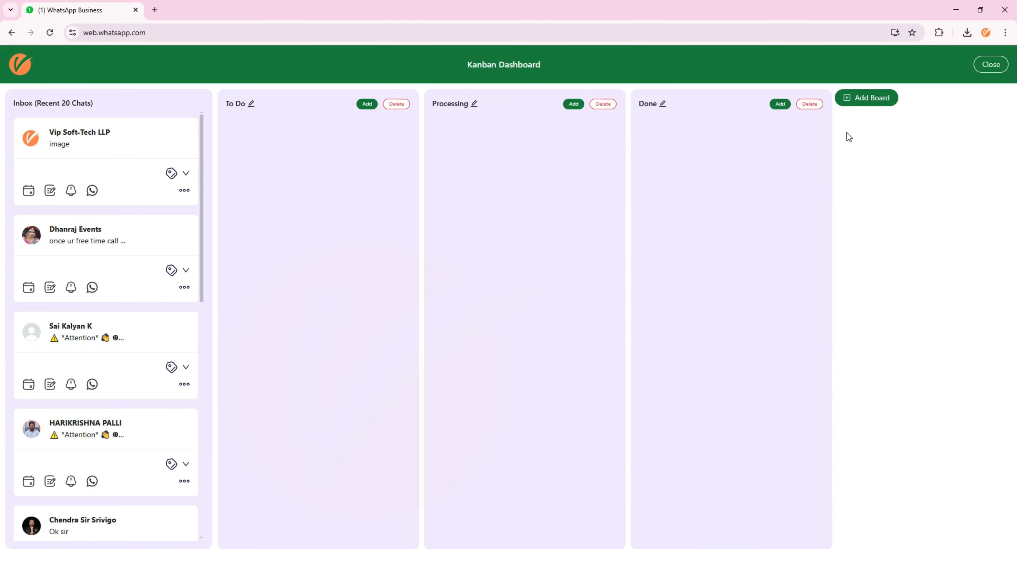
# - Move the Vip Soft-Tech LLP card to To Do and another chat card to Processing, then close the Kanban dashboard
pyautogui.moveTo(128, 155); pyautogui.dragTo(341, 156)
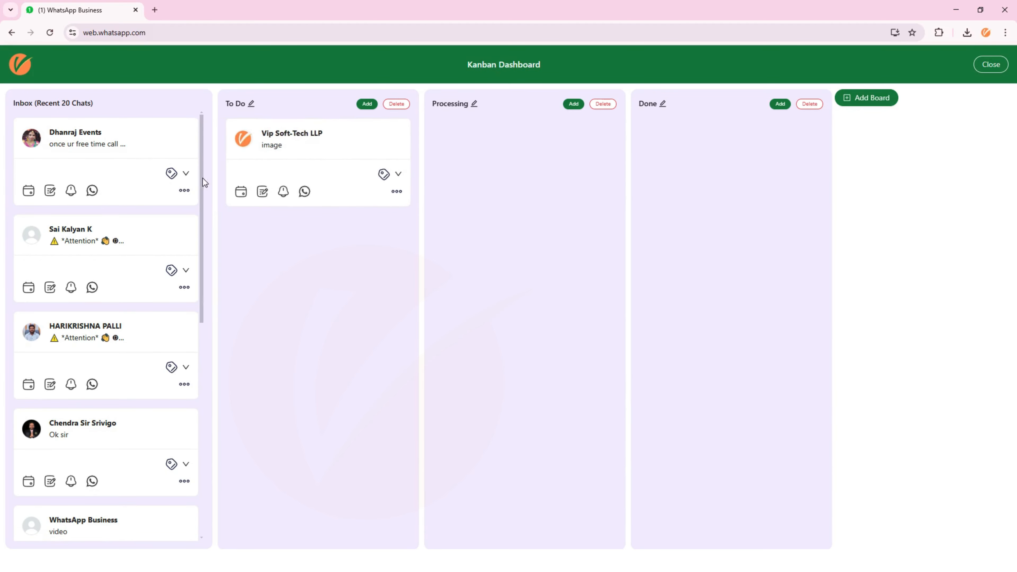
pyautogui.moveTo(170, 254); pyautogui.dragTo(611, 195)
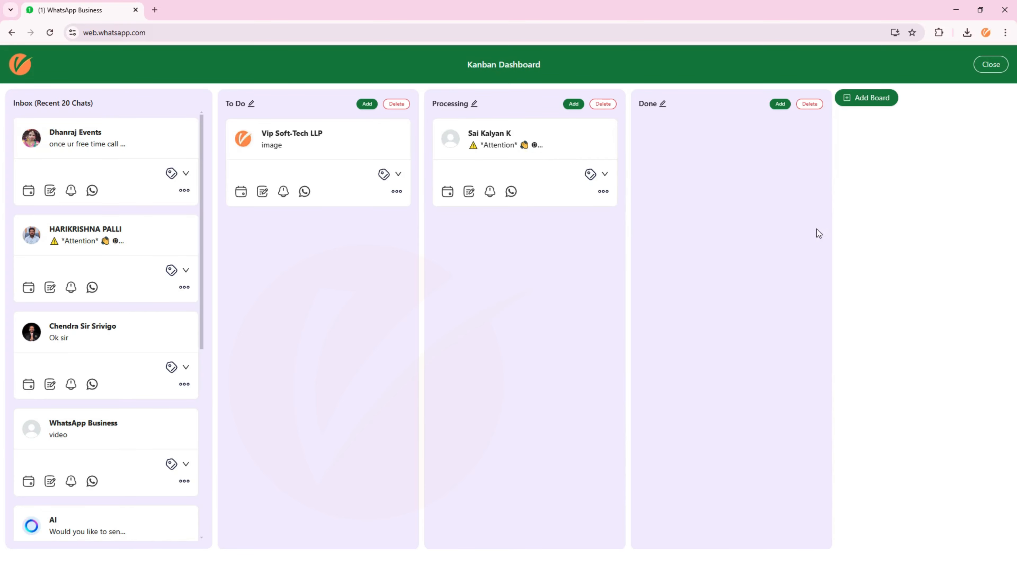
pyautogui.scroll(-4, 124, 315)
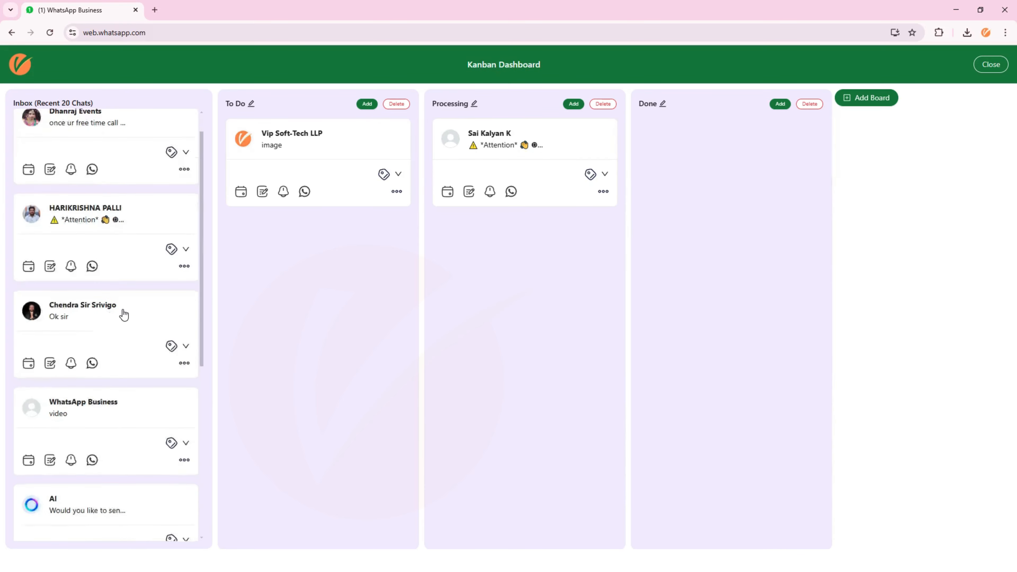
pyautogui.scroll(4, 125, 315)
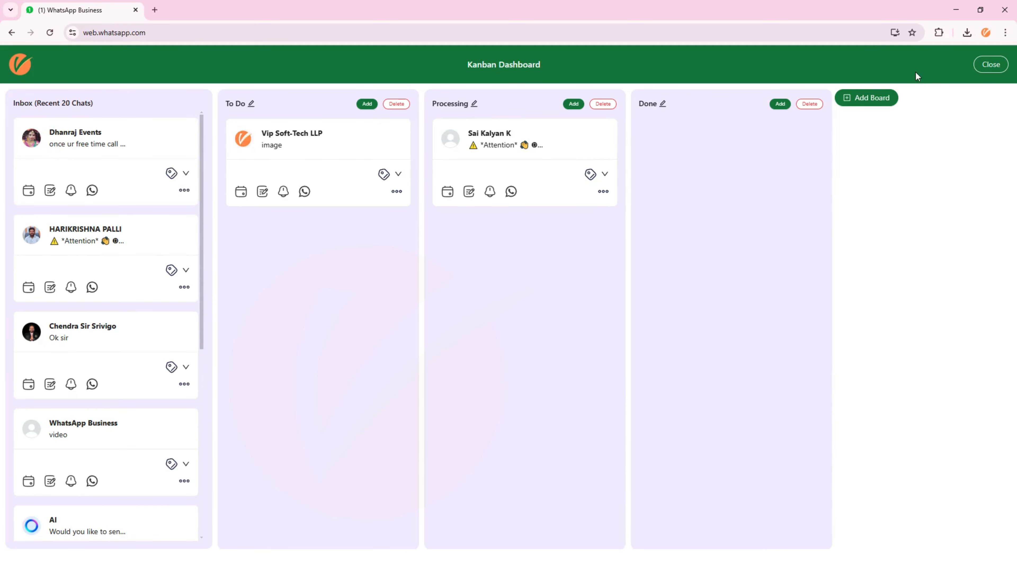
pyautogui.click(991, 64)
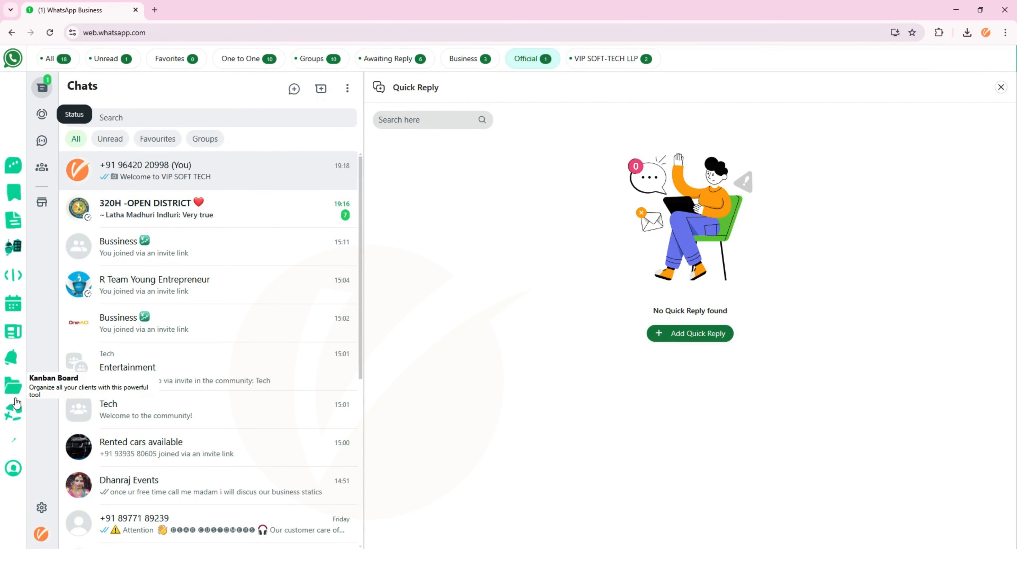
# - In Blur Settings, turn on blurring for message previews, contact names, display photos and the open conversation
pyautogui.click(21, 410)
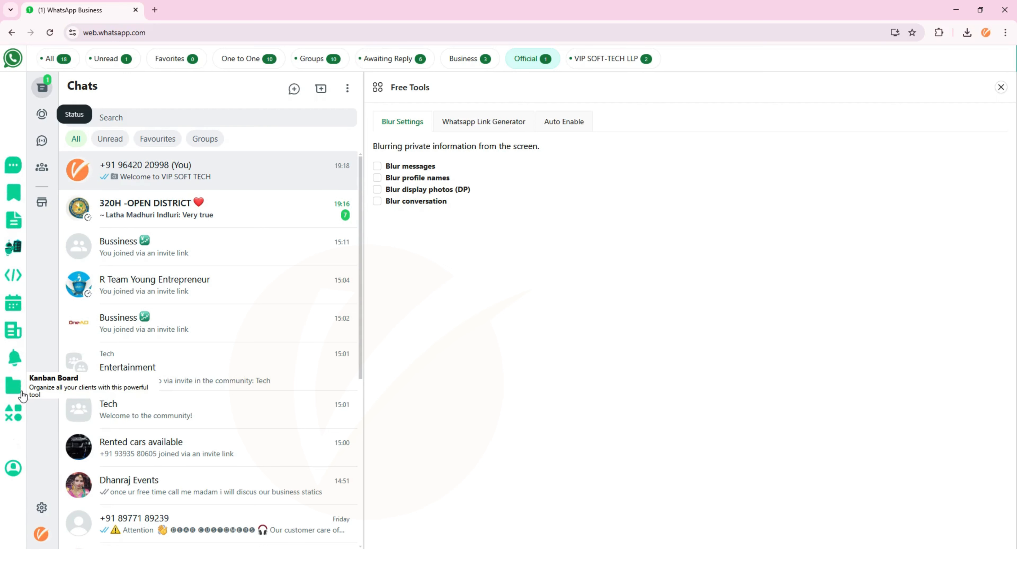
pyautogui.click(379, 166)
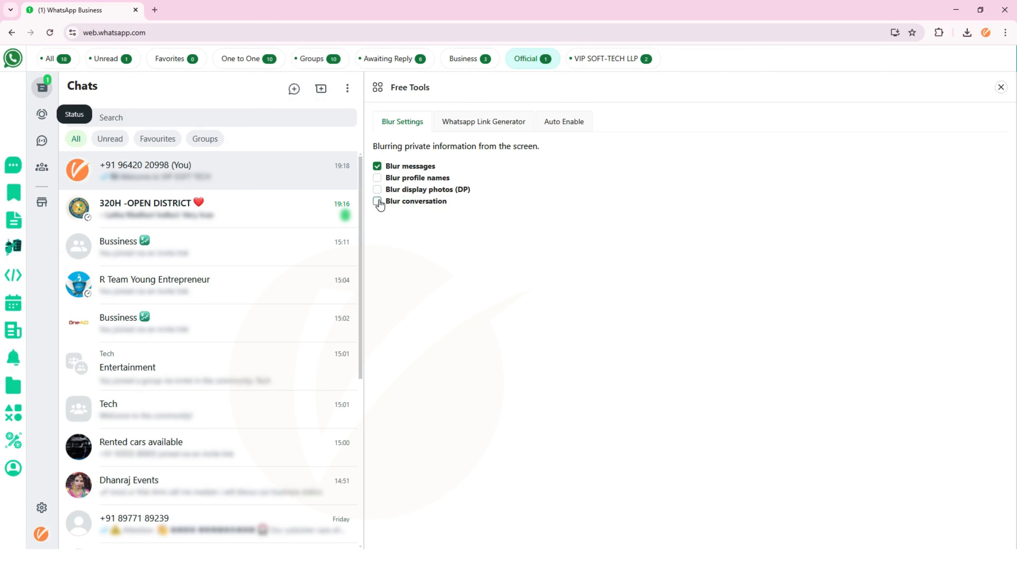
pyautogui.click(378, 179)
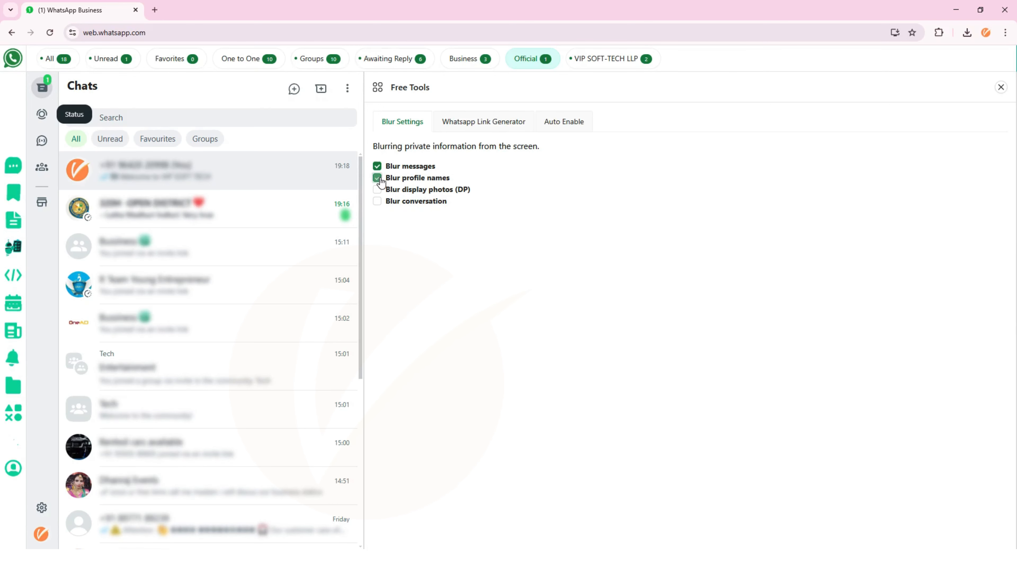
pyautogui.click(380, 192)
pyautogui.click(379, 202)
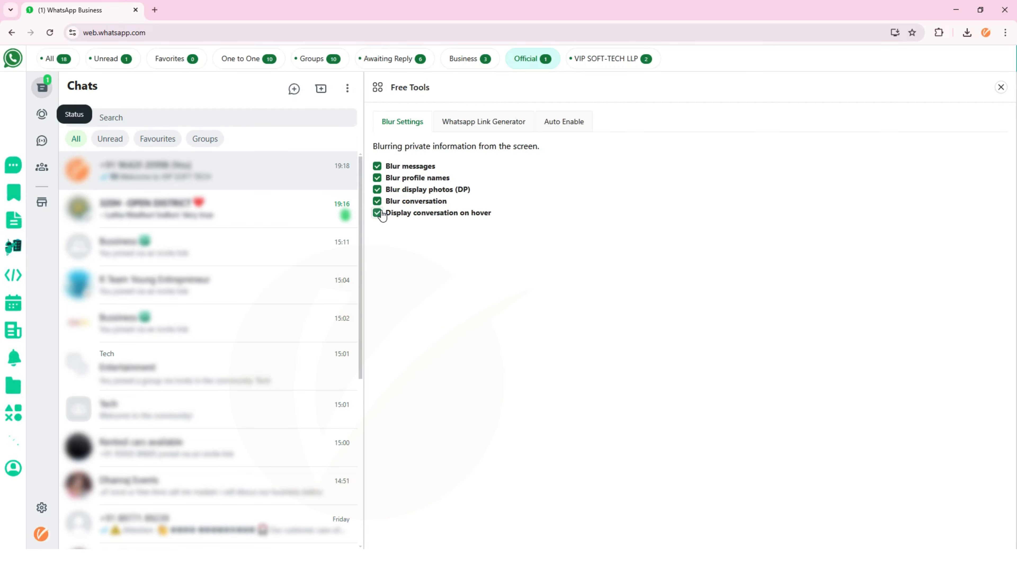
# - Switch every blur option back off, including showing the conversation on hover
pyautogui.click(381, 213)
pyautogui.click(378, 201)
pyautogui.click(378, 189)
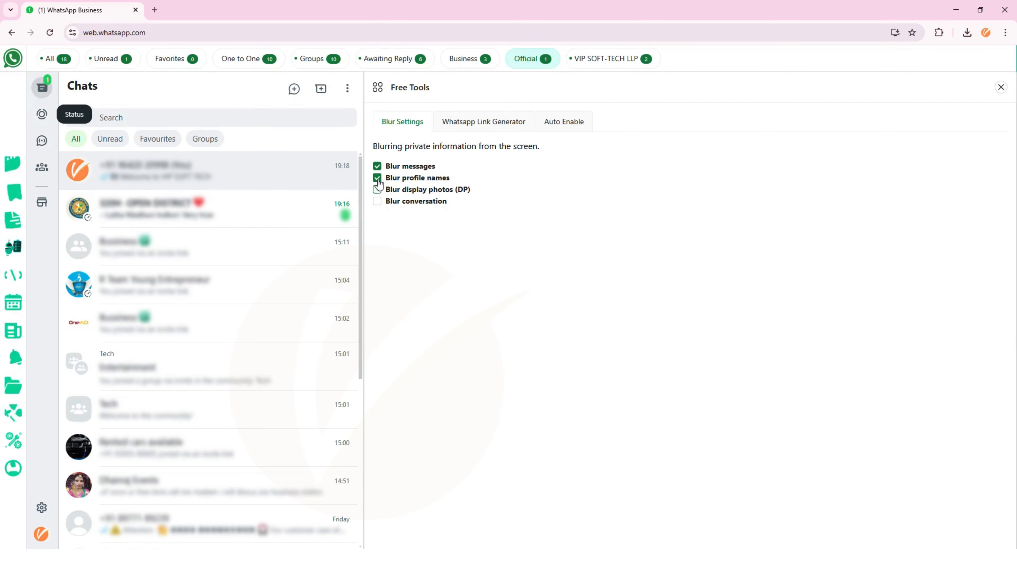
pyautogui.click(378, 178)
pyautogui.click(378, 166)
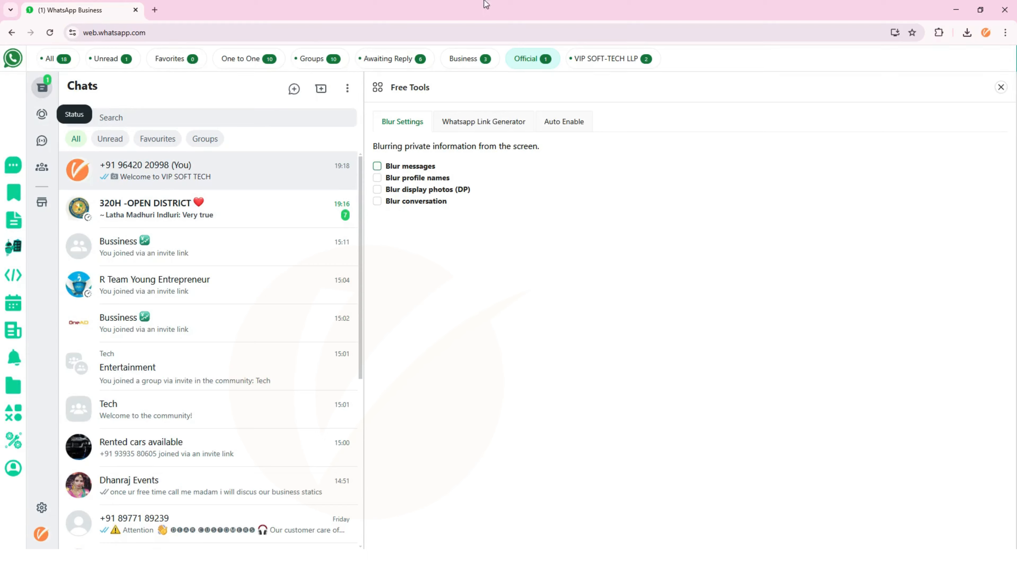
# - Open Advance Tools' utilities on the Export Contact tab, leaving From Conatct selected
pyautogui.click(20, 399)
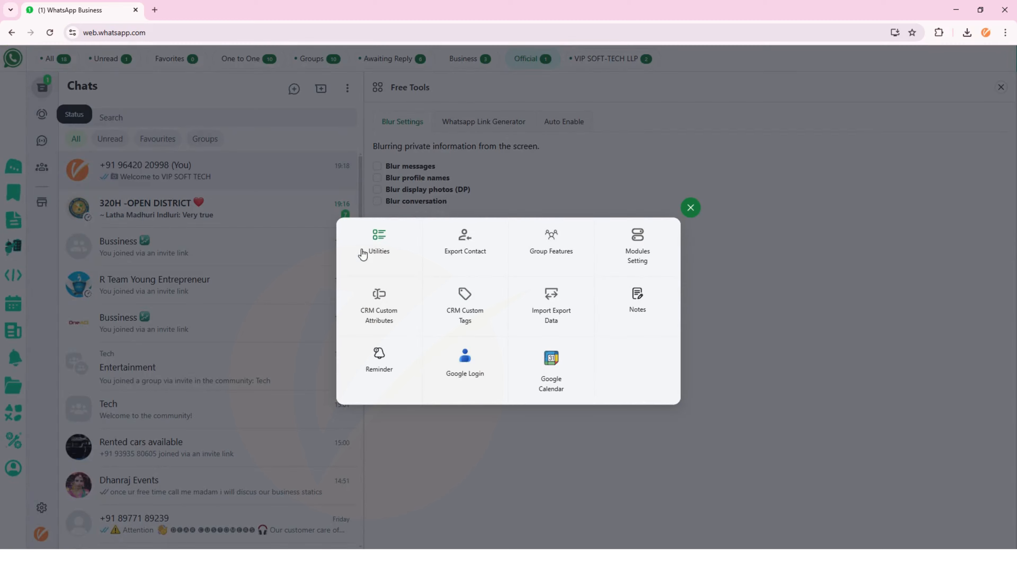
pyautogui.click(383, 260)
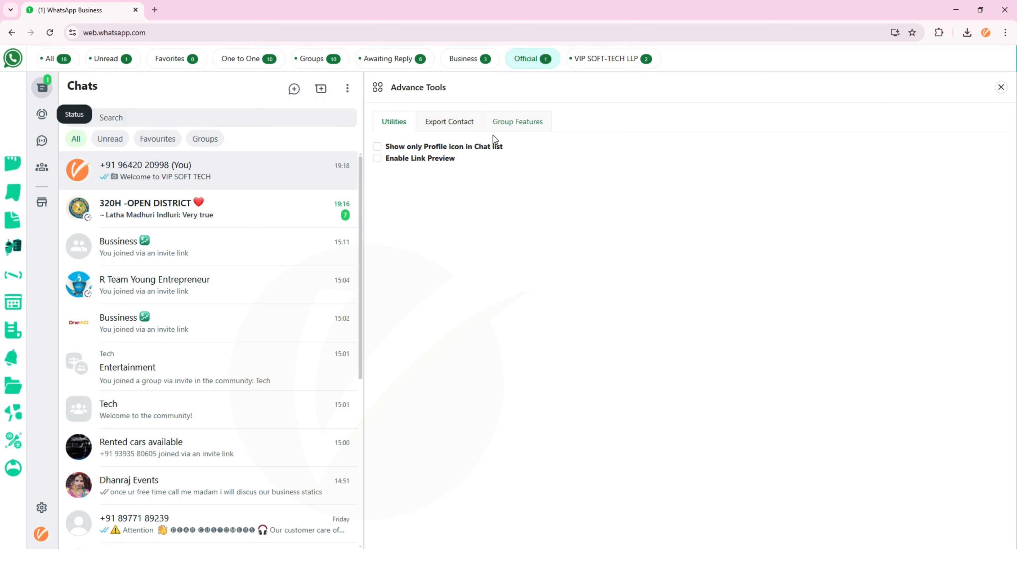
pyautogui.click(467, 131)
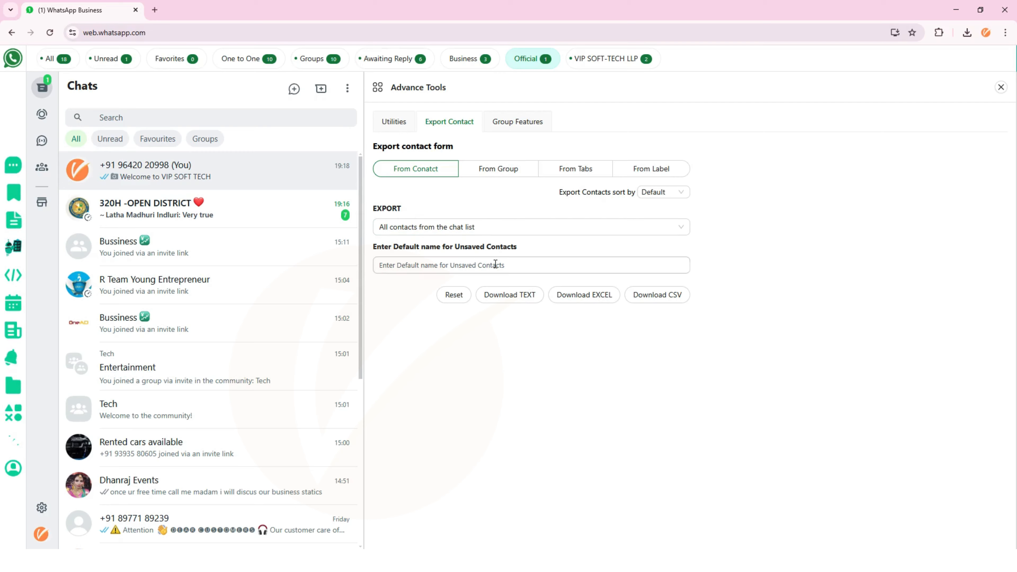
# - Set the export source to From Group, exporting all contacts from a specific group
pyautogui.click(483, 173)
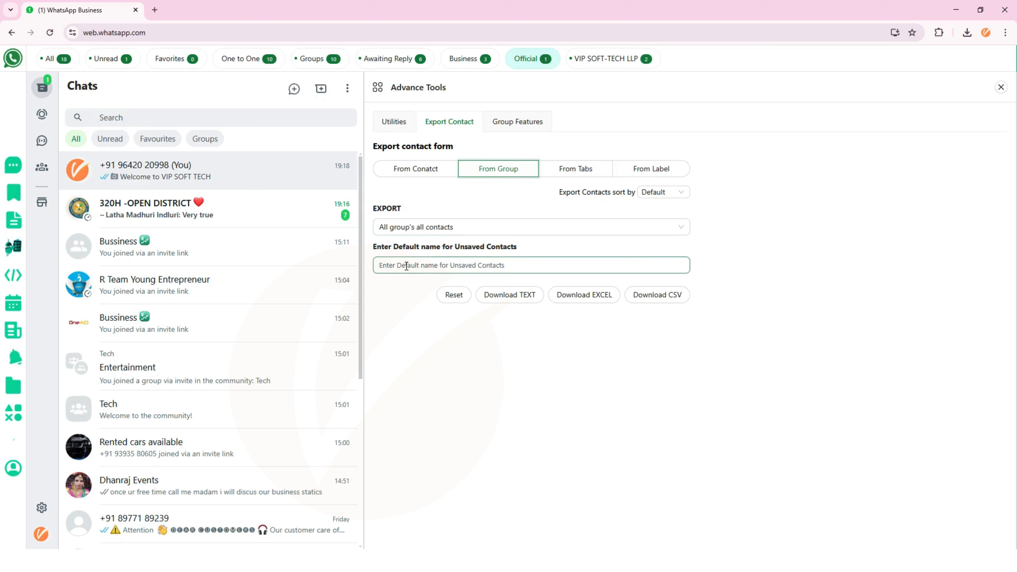
pyautogui.click(495, 230)
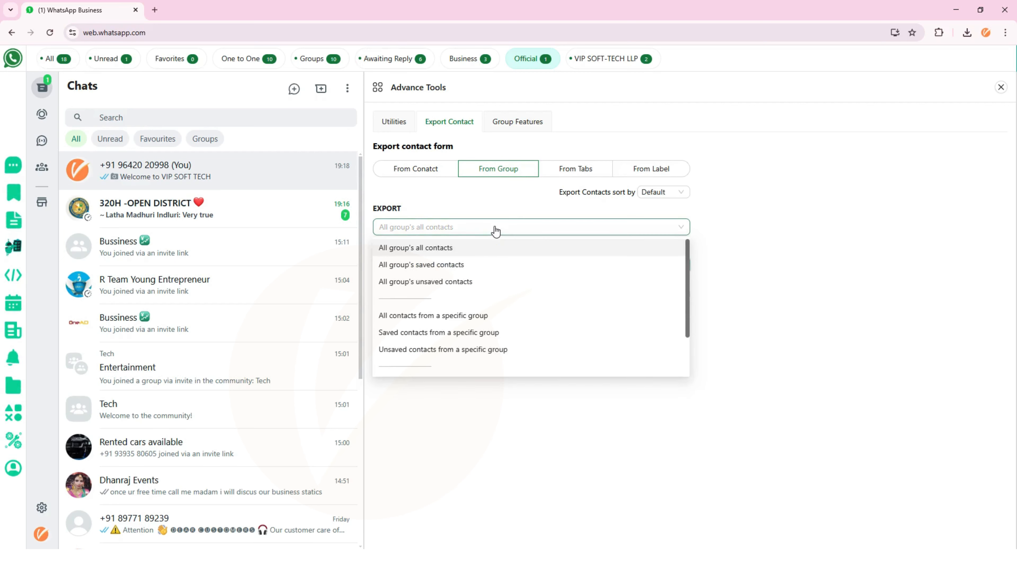
pyautogui.click(489, 316)
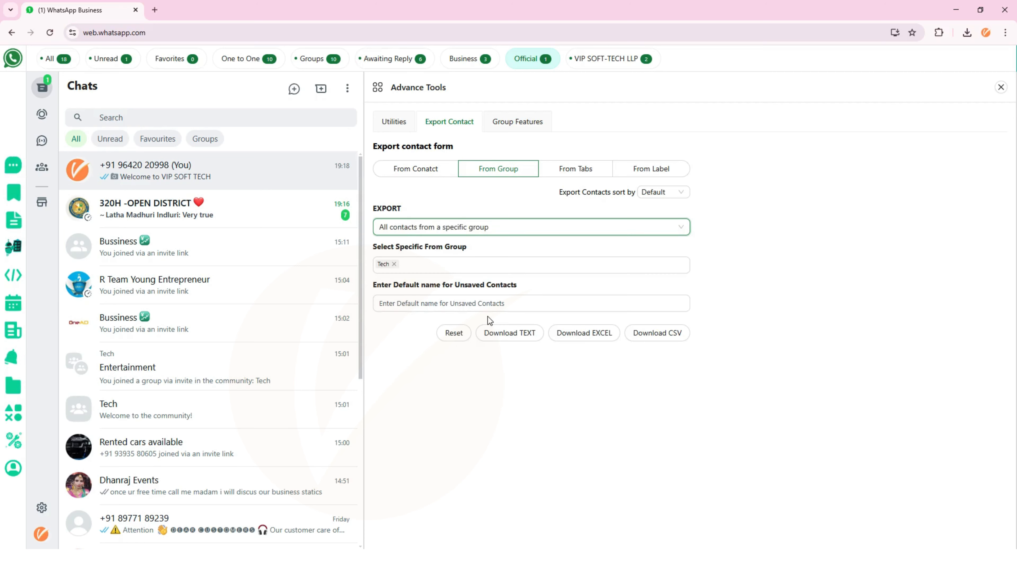
# - Replace Tech with the Entertainment group and download its contacts as an Excel file
pyautogui.click(407, 265)
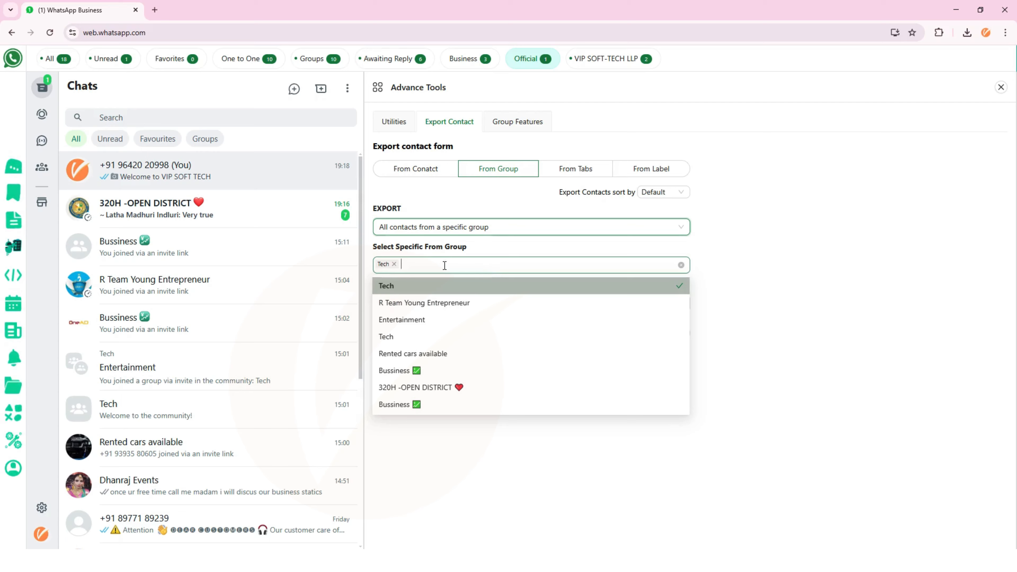
pyautogui.click(394, 264)
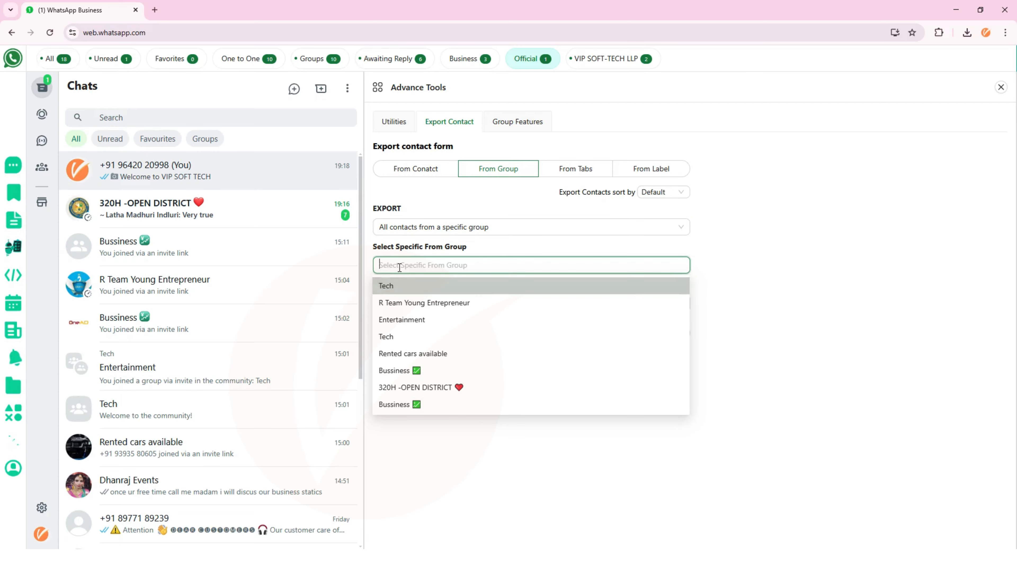
pyautogui.click(474, 322)
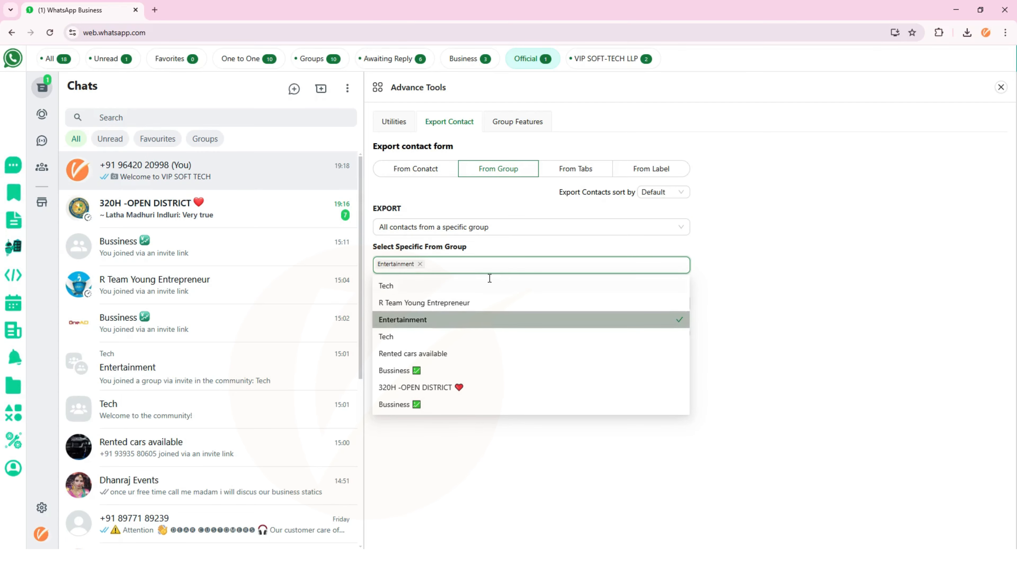
pyautogui.click(734, 285)
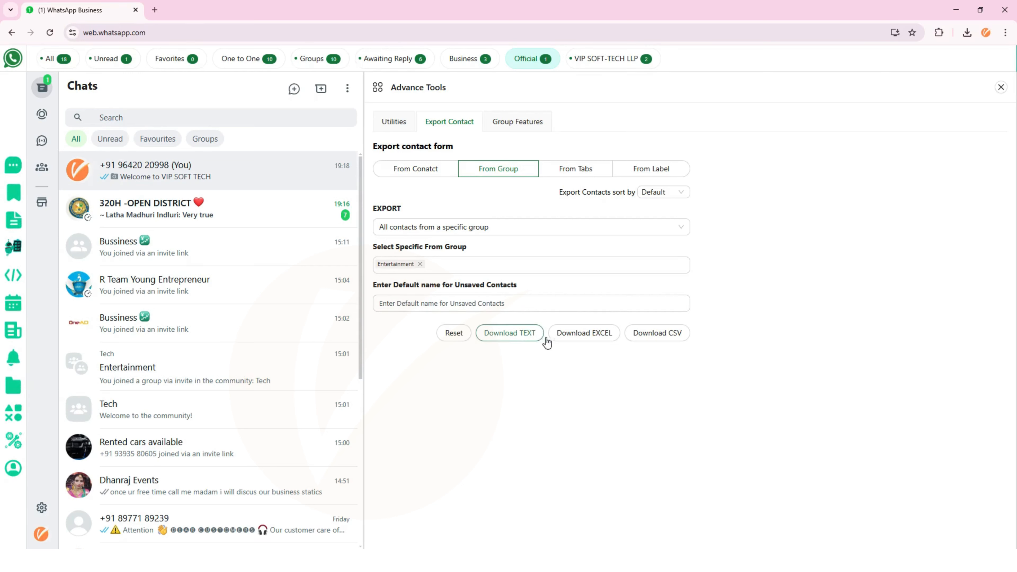
pyautogui.click(573, 340)
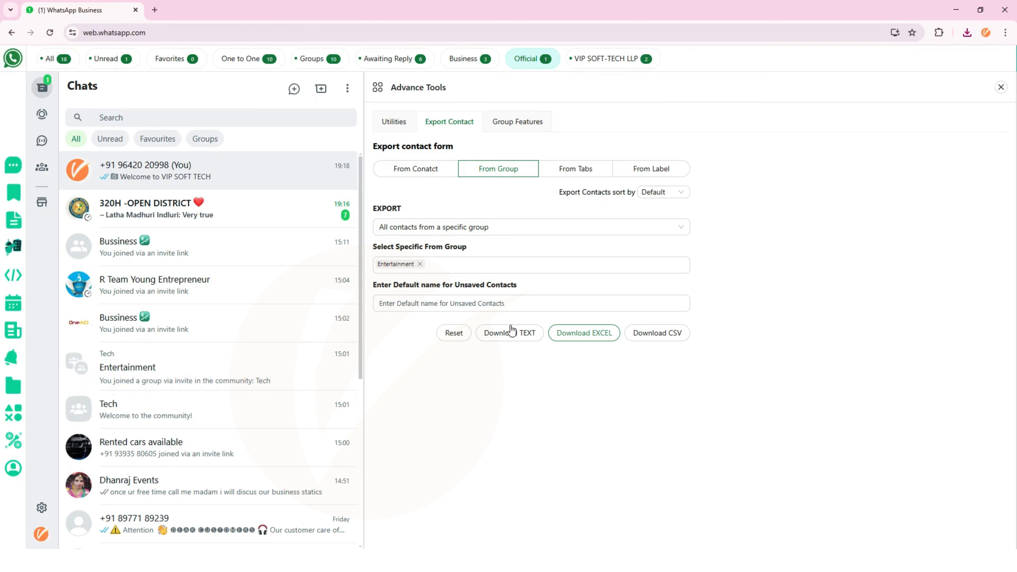
# - Select all eight groups for export, including Tech, Entertainment, Rented cars available, Bussiness and 320H -OPEN DISTRICT
pyautogui.click(420, 264)
pyautogui.click(465, 266)
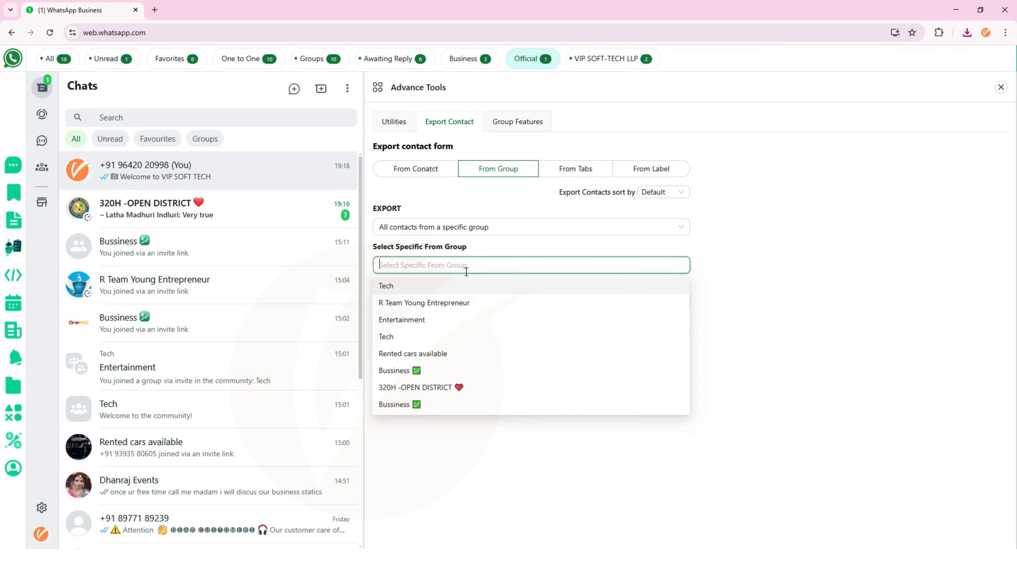
pyautogui.click(454, 286)
pyautogui.click(462, 303)
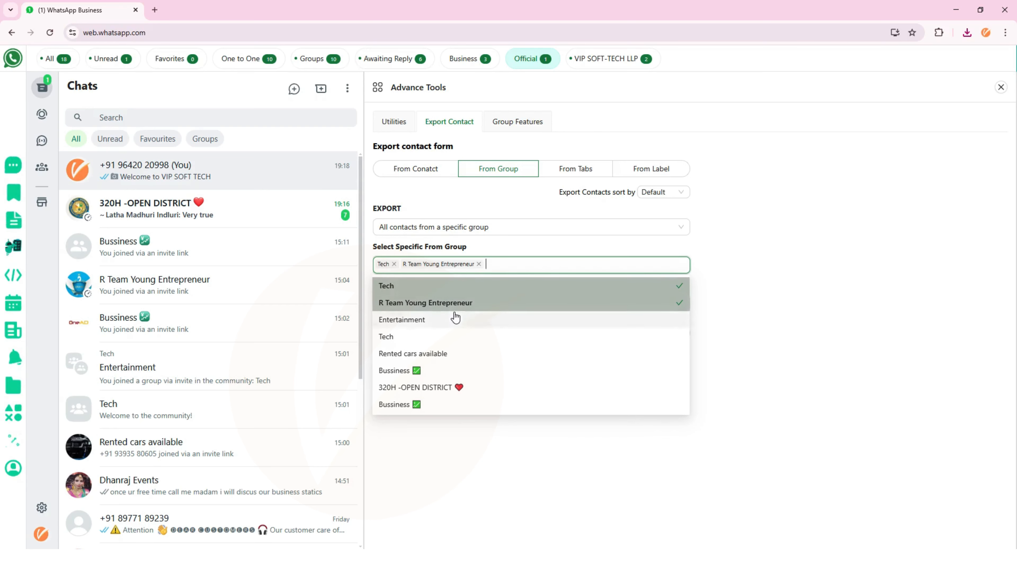
pyautogui.click(461, 320)
pyautogui.click(462, 337)
pyautogui.click(465, 353)
pyautogui.click(466, 370)
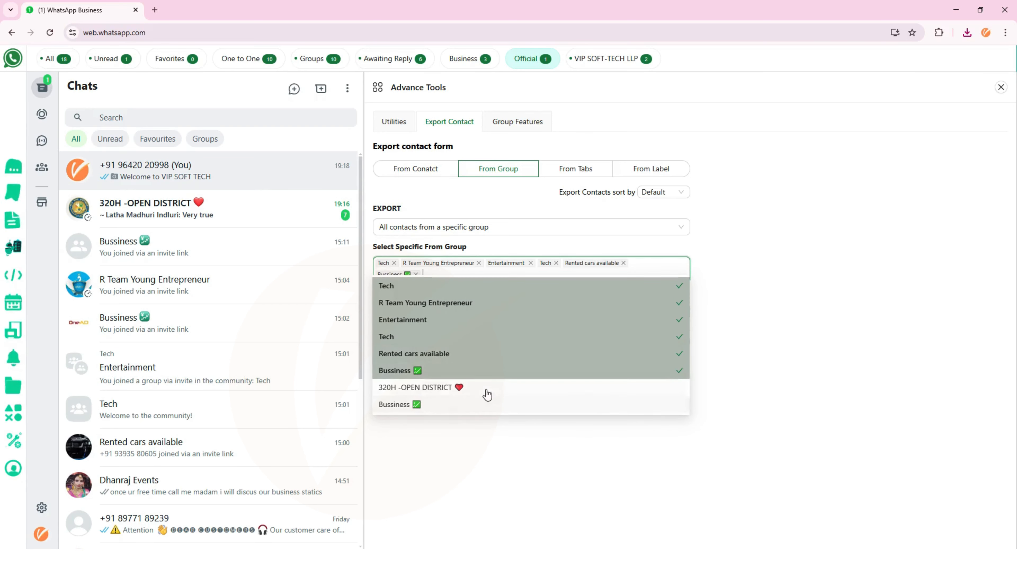
pyautogui.click(482, 387)
pyautogui.click(479, 404)
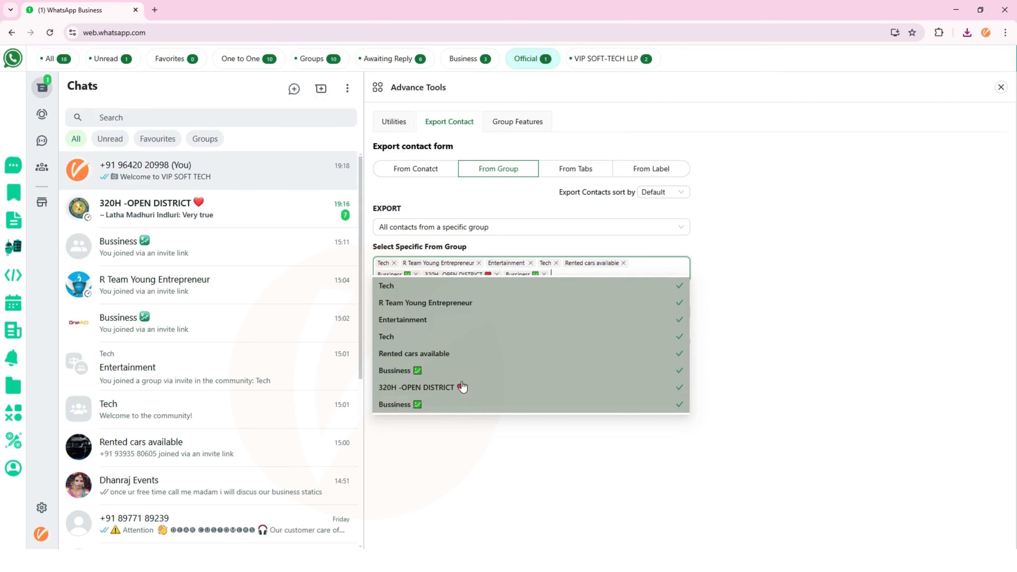
# - Download the eight groups' contacts as one Excel file, then switch the export source to From Tab
pyautogui.click(747, 265)
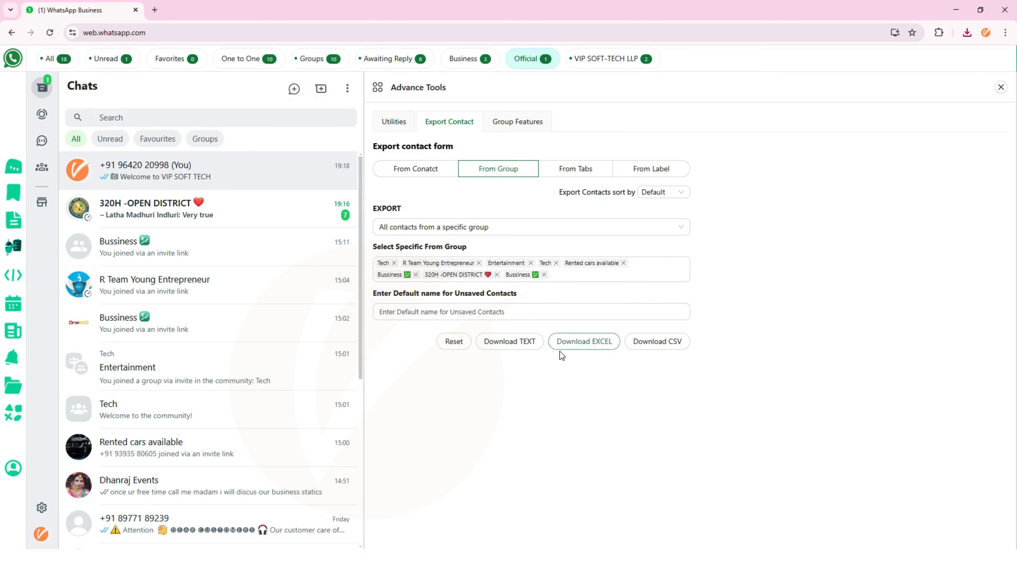
pyautogui.click(570, 347)
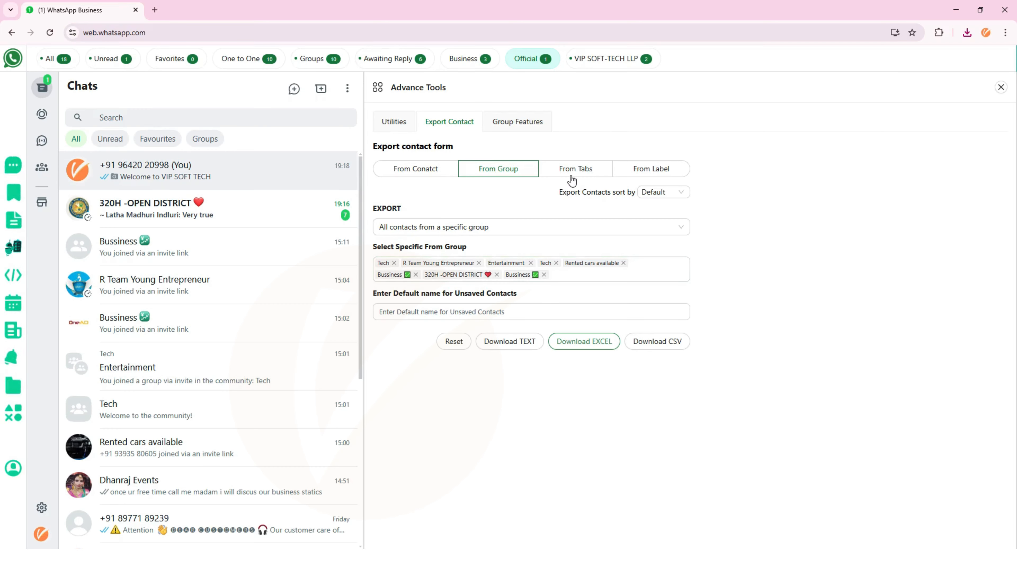
pyautogui.click(600, 170)
# - Switch the export source to From Label, then bring up Group Features from the CRM modules grid
pyautogui.click(643, 169)
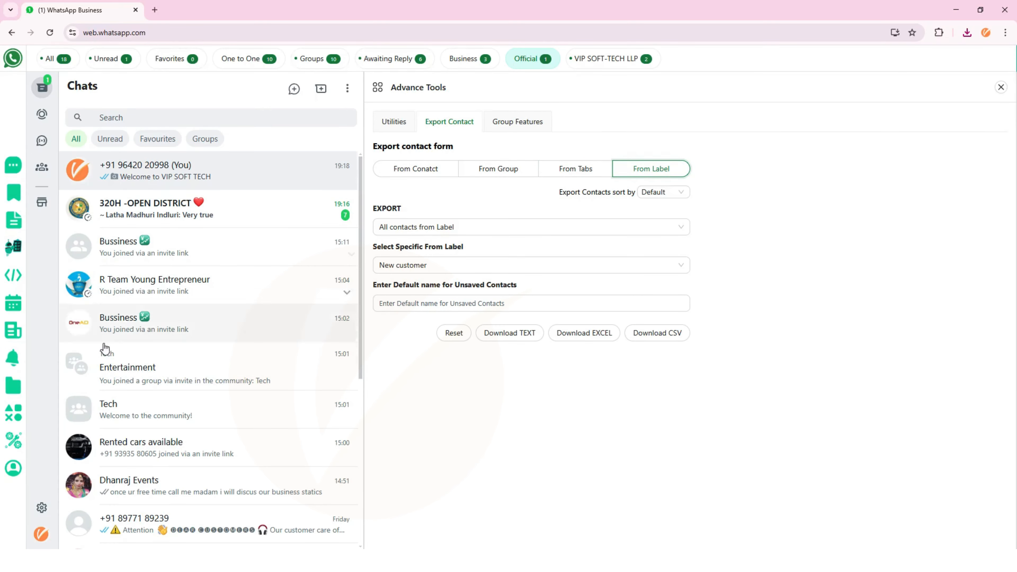
pyautogui.click(16, 396)
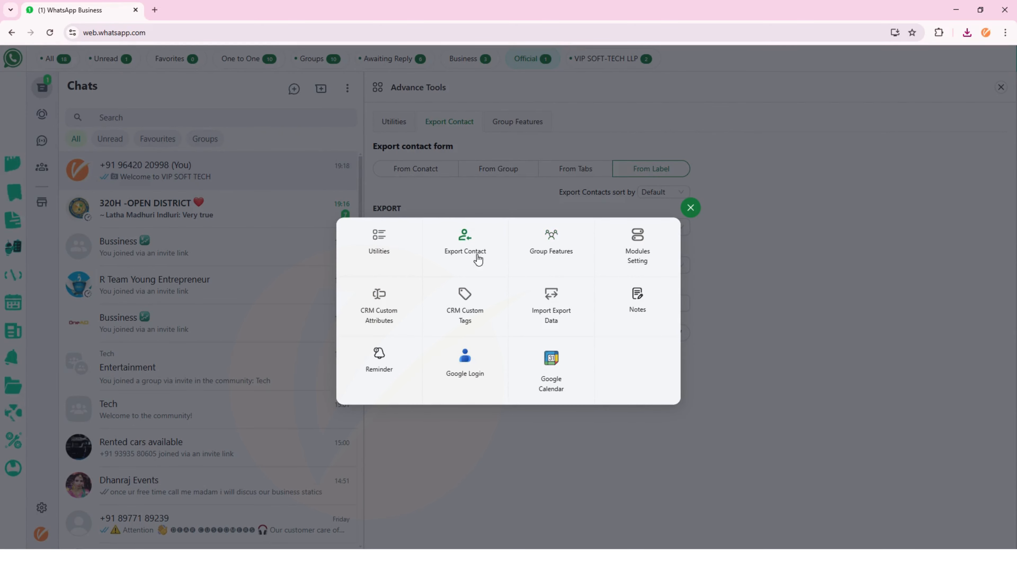
pyautogui.click(558, 249)
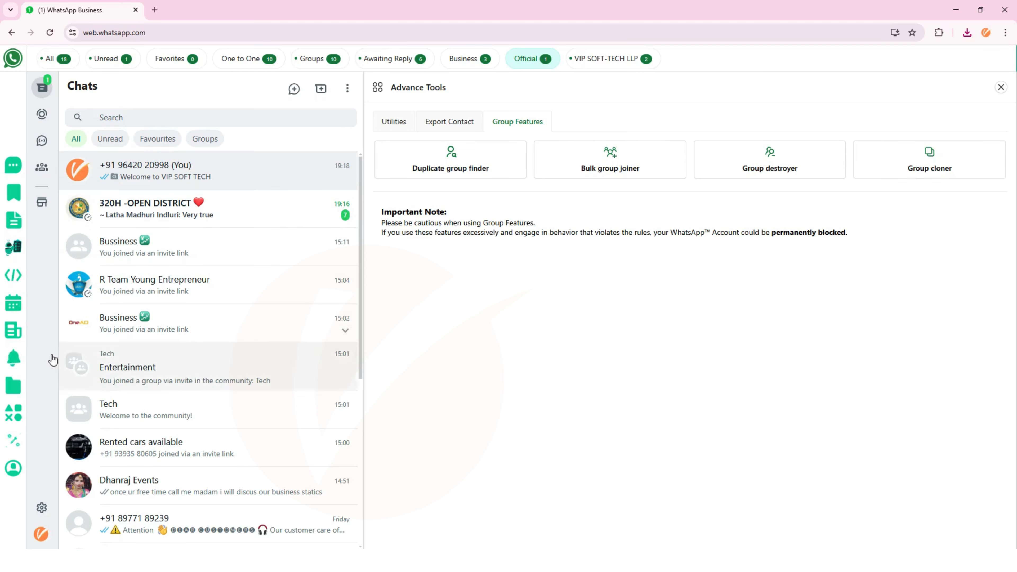
pyautogui.click(15, 441)
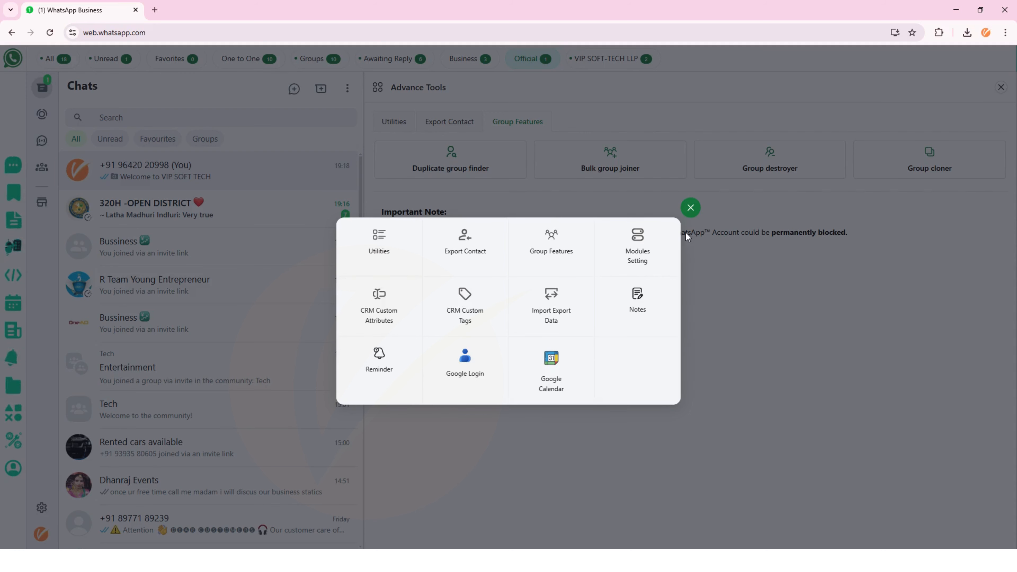
pyautogui.click(691, 208)
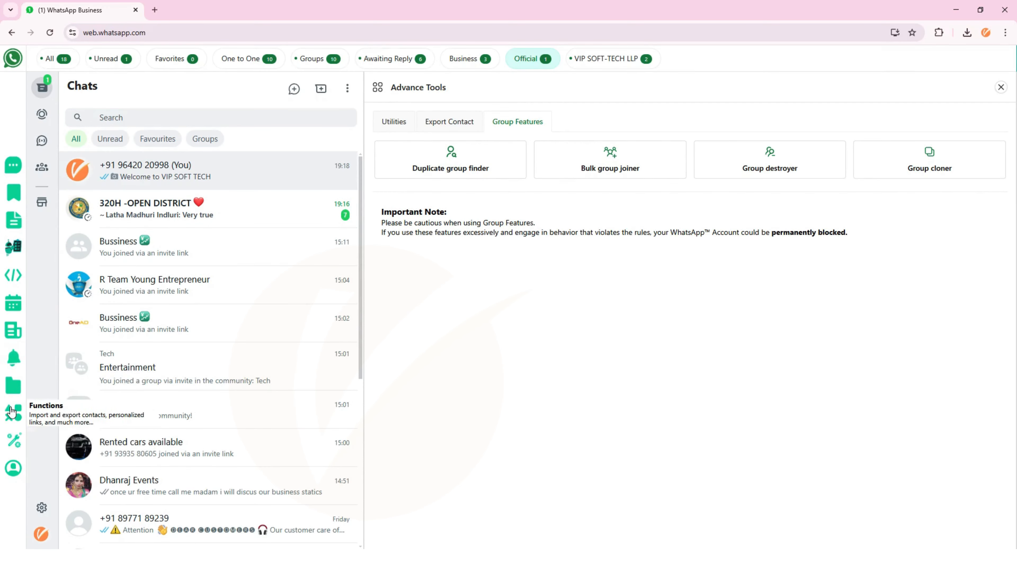
pyautogui.click(15, 440)
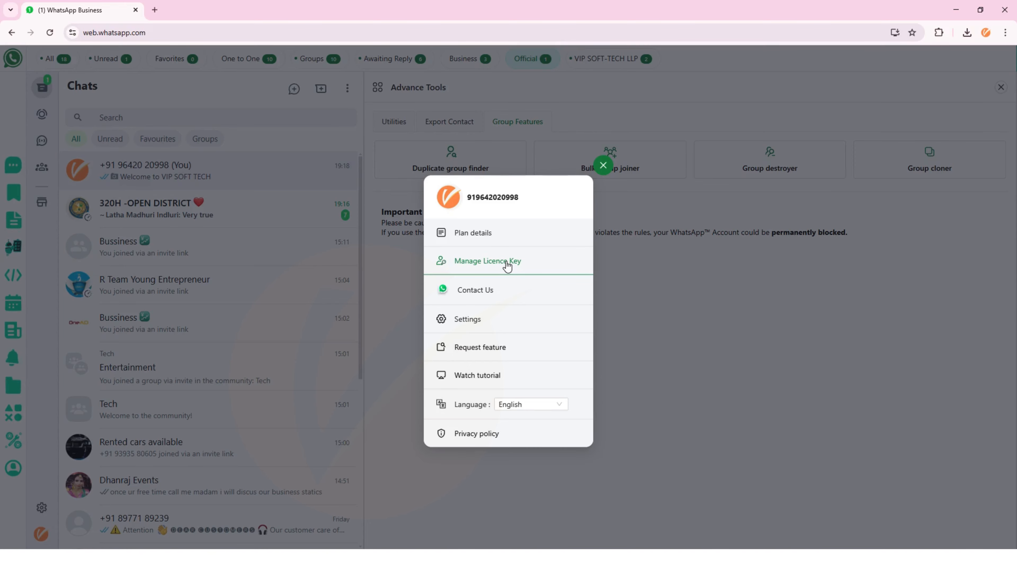
pyautogui.click(502, 232)
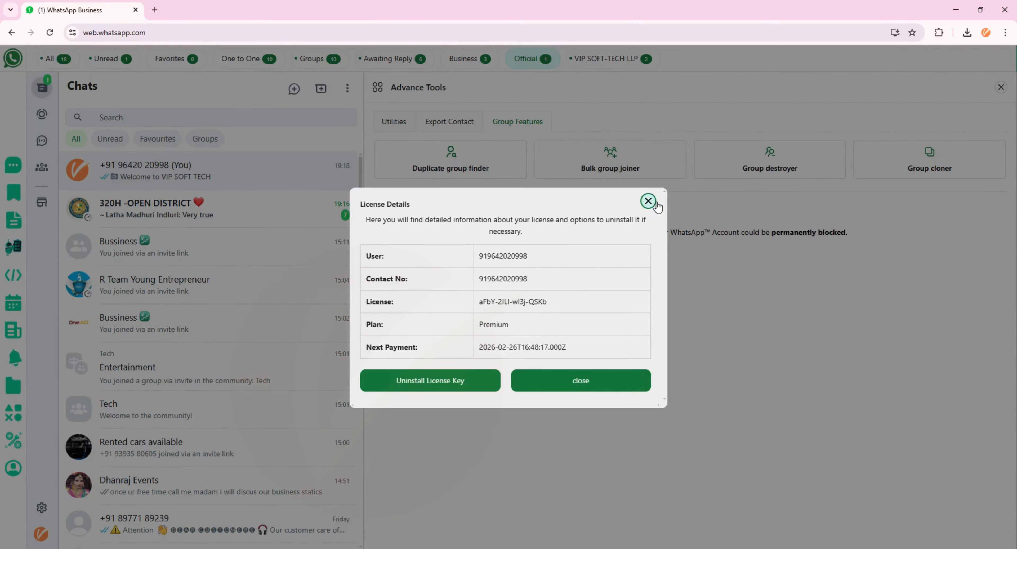
pyautogui.click(648, 201)
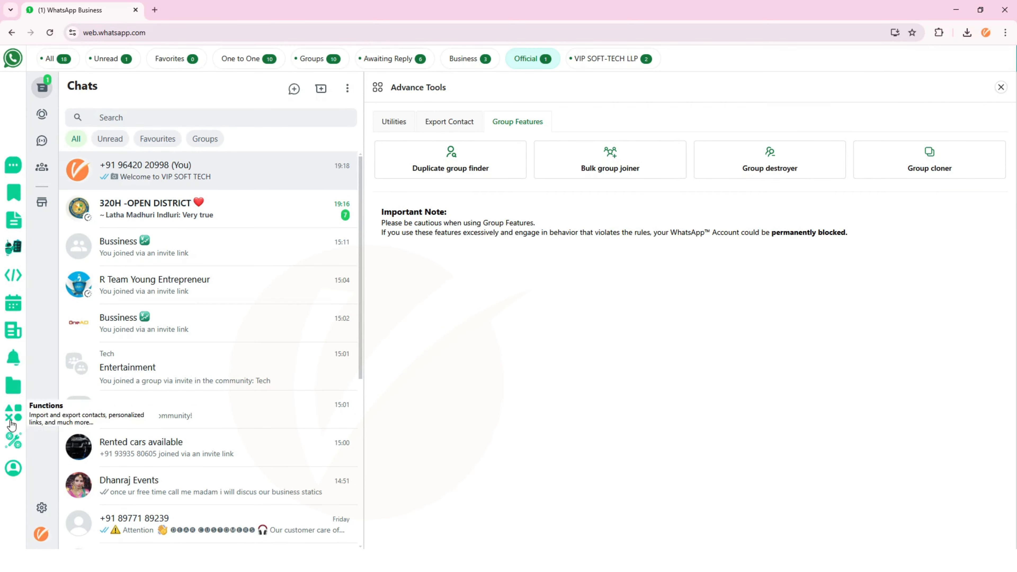
pyautogui.click(16, 445)
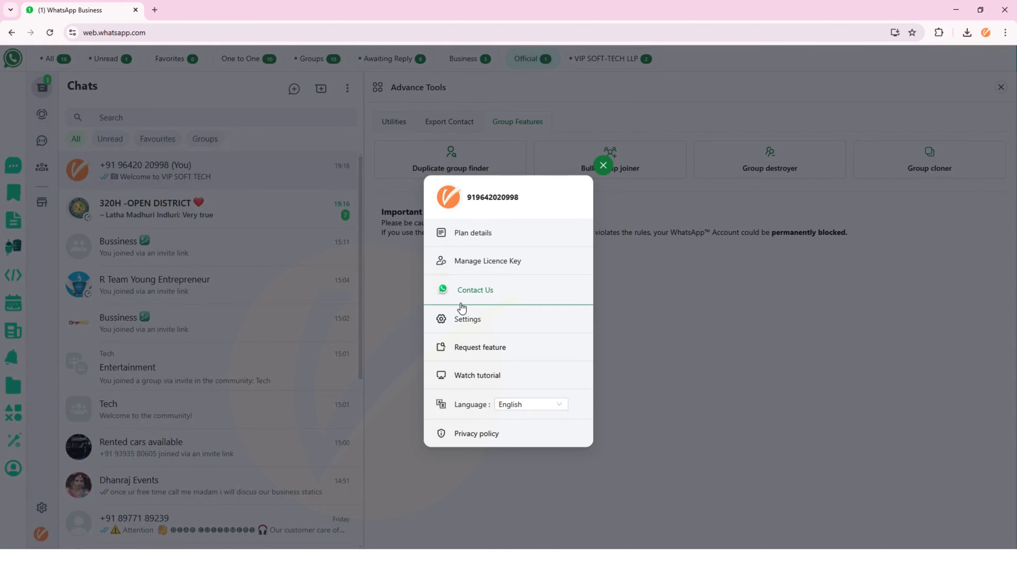
pyautogui.click(599, 168)
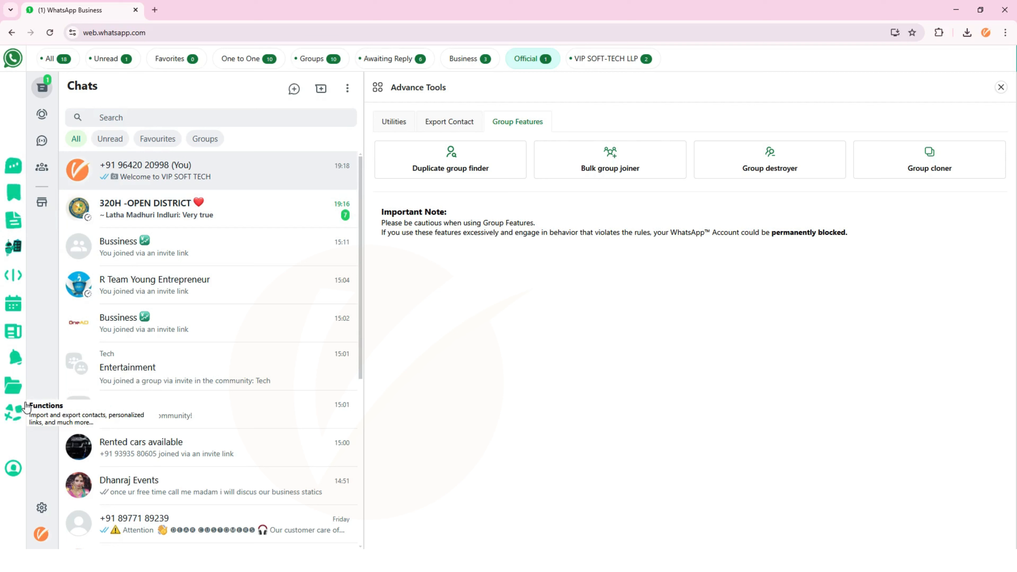